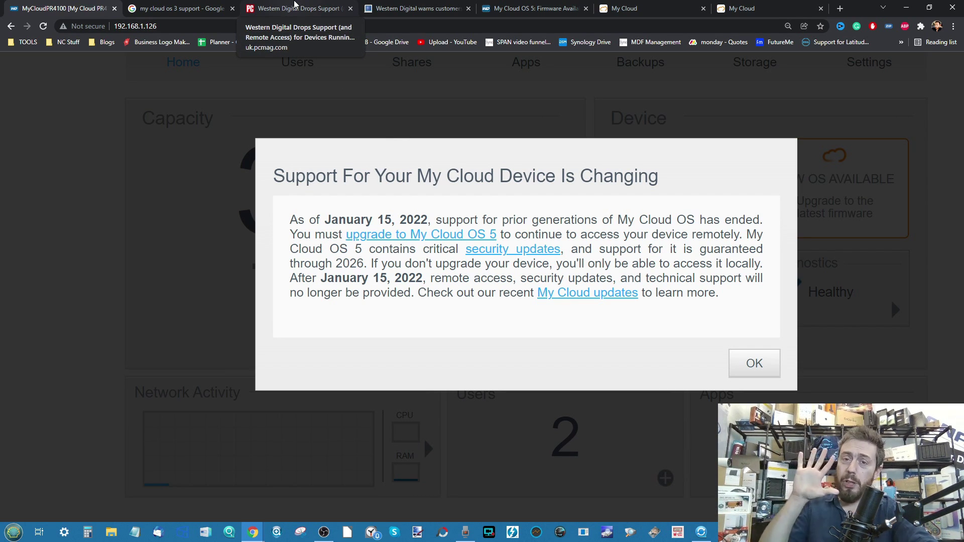
Switch to the PCMag article about Western Digital dropping My Cloud OS 3 support.
{"action": "left_click", "coordinate": [295, 4]}
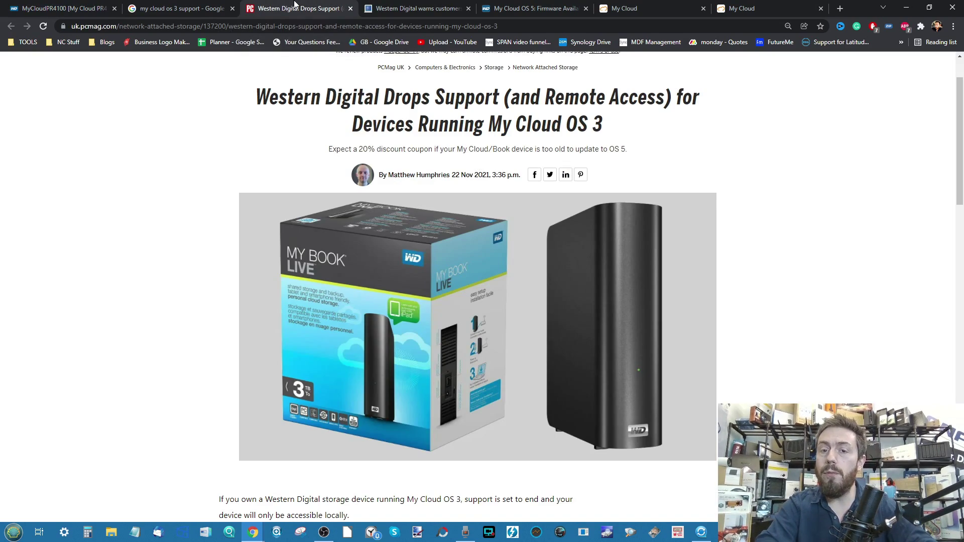
Scroll through the PCMag article on Western Digital ending support and remote access for My Cloud OS 3.
{"action": "scroll", "coordinate": [395, 120], "scroll_direction": "down", "scroll_amount": 10}
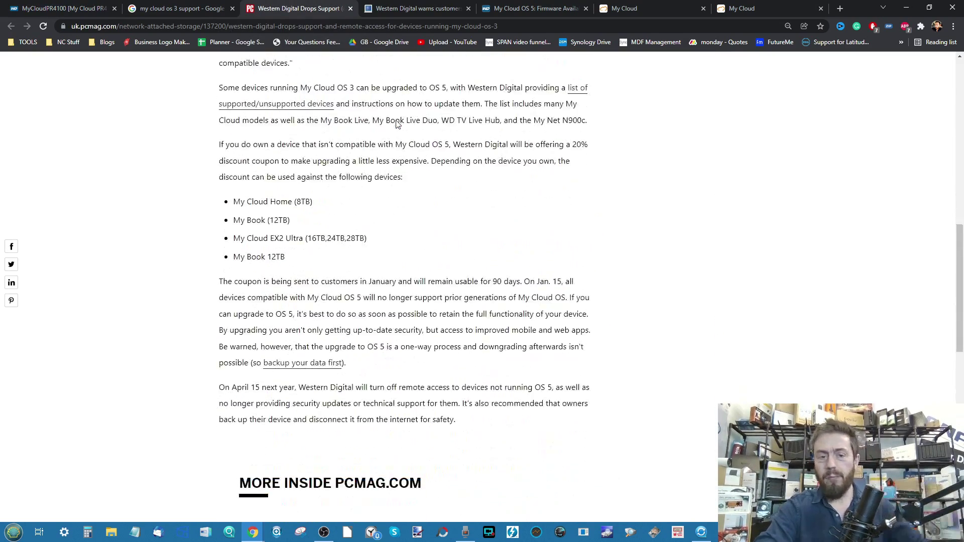
{"action": "scroll", "coordinate": [397, 123], "scroll_direction": "down", "scroll_amount": 6}
{"action": "scroll", "coordinate": [397, 123], "scroll_direction": "up", "scroll_amount": 7}
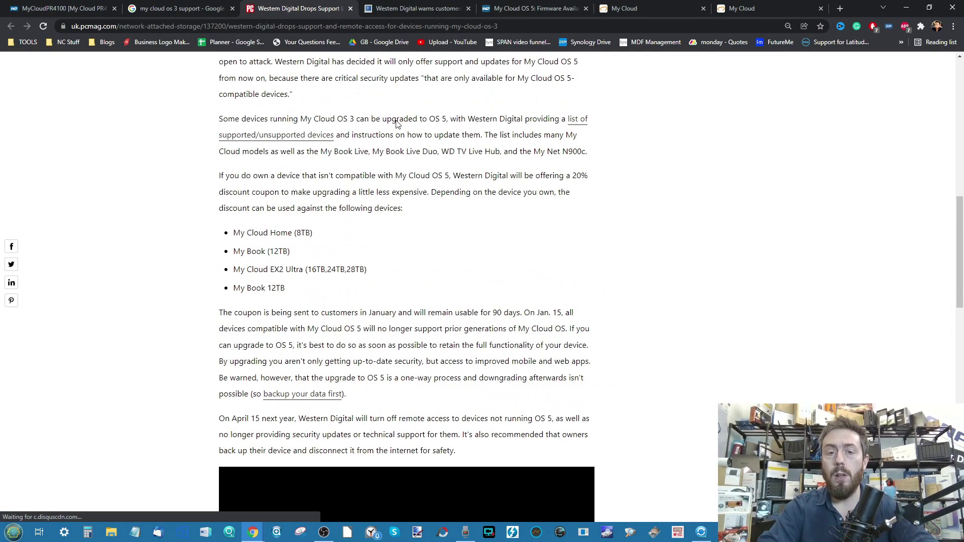
{"action": "scroll", "coordinate": [396, 121], "scroll_direction": "up", "scroll_amount": 7}
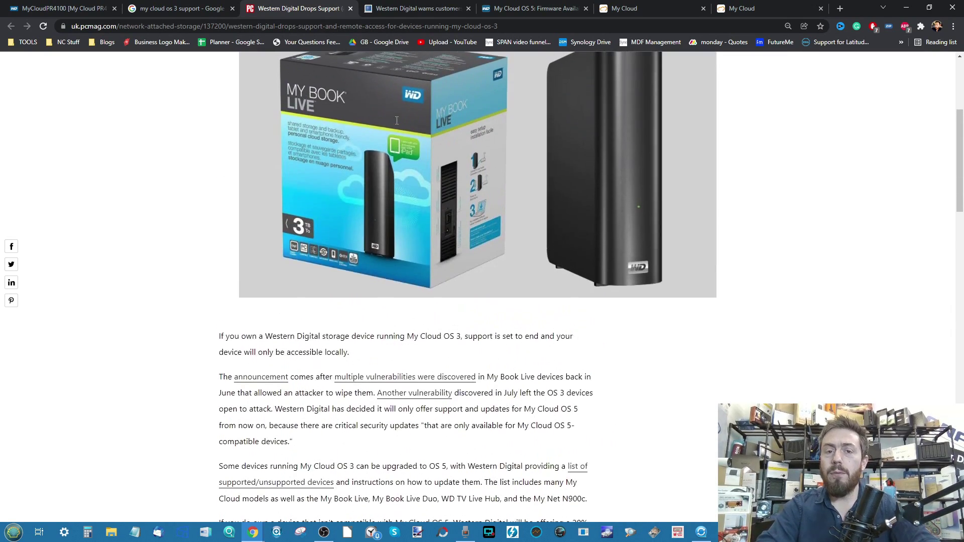
{"action": "scroll", "coordinate": [396, 121], "scroll_direction": "up", "scroll_amount": 1}
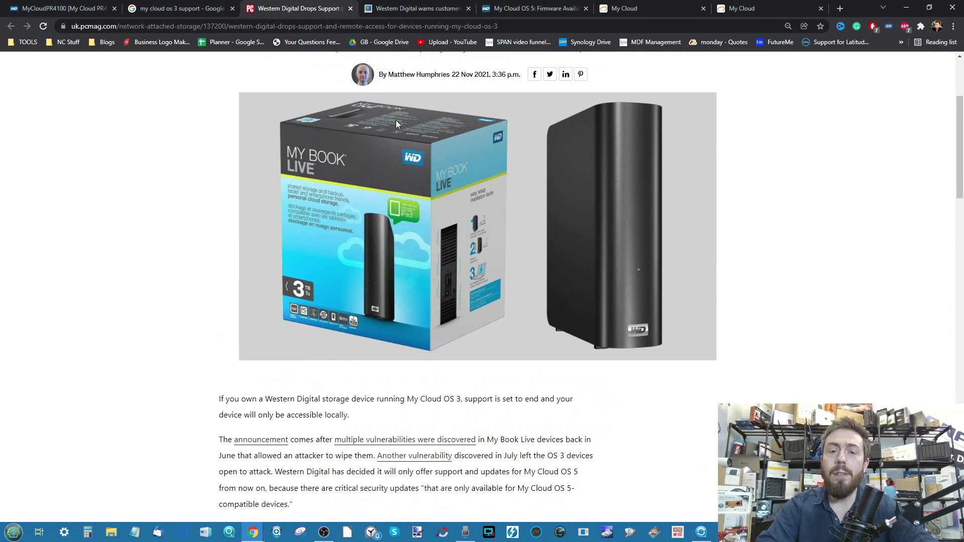
{"action": "scroll", "coordinate": [457, 75], "scroll_direction": "up", "scroll_amount": 5}
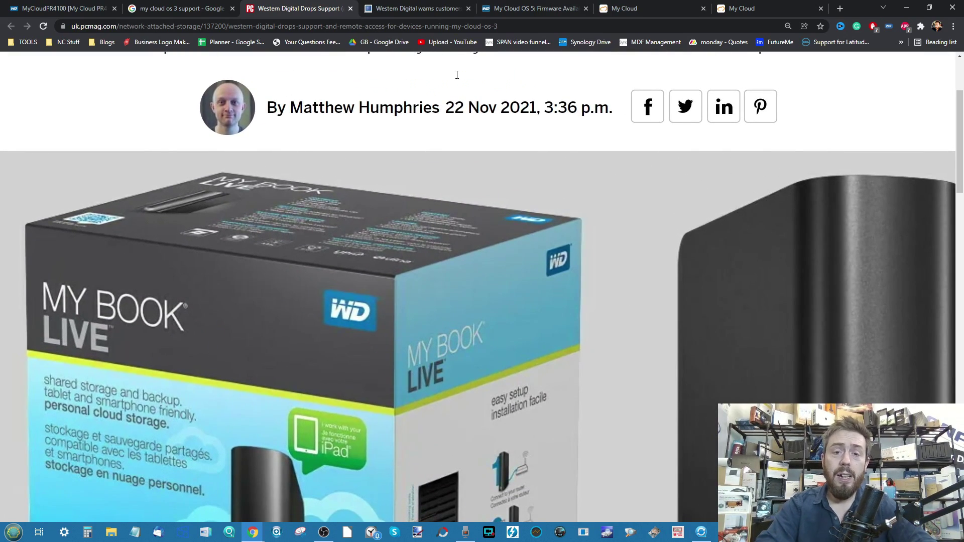
{"action": "scroll", "coordinate": [457, 75], "scroll_direction": "down", "scroll_amount": 5}
Read the BleepingComputer update-warning article, glancing back at the dashboard notice before returning to it.
{"action": "left_click", "coordinate": [429, 6]}
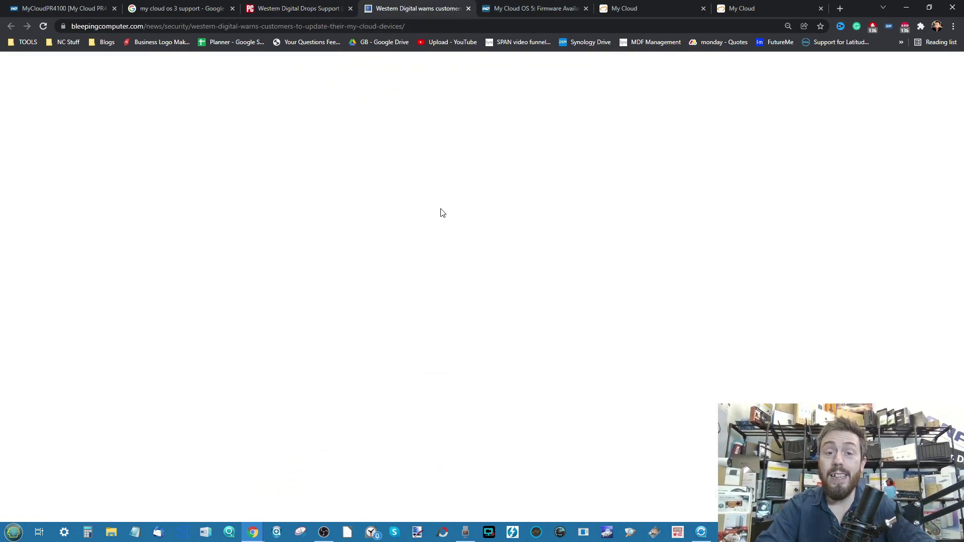
{"action": "scroll", "coordinate": [442, 211], "scroll_direction": "up", "scroll_amount": 5}
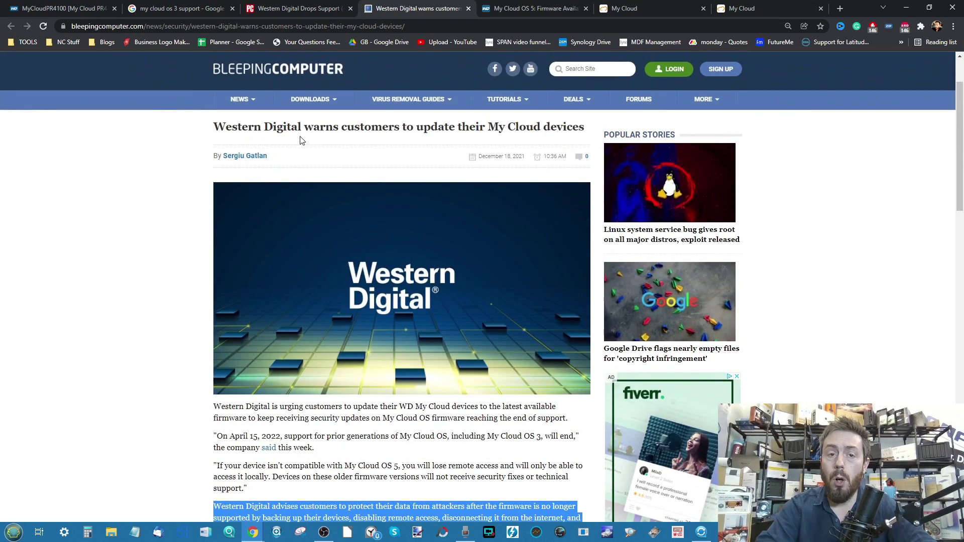
{"action": "scroll", "coordinate": [302, 141], "scroll_direction": "up", "scroll_amount": 4}
{"action": "scroll", "coordinate": [301, 141], "scroll_direction": "down", "scroll_amount": 4}
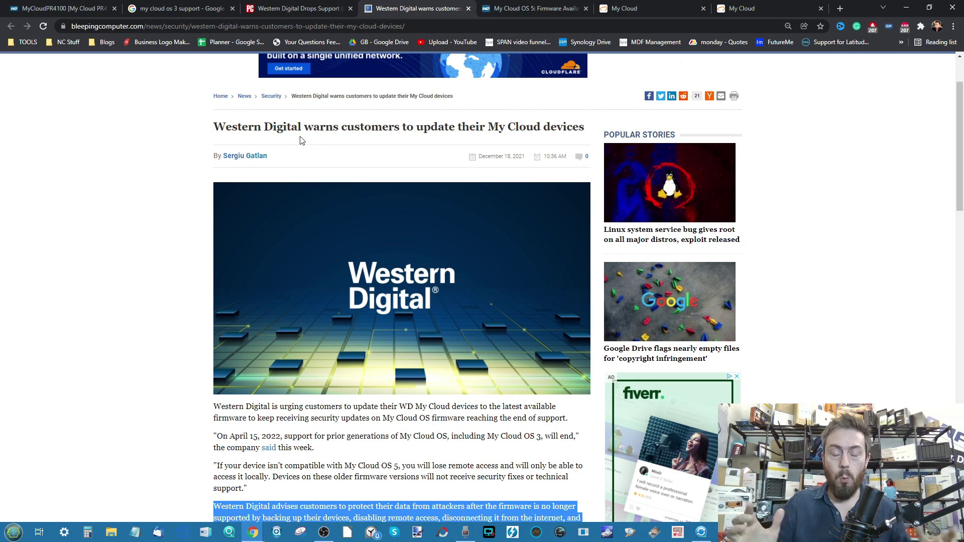
{"action": "left_click", "coordinate": [50, 8]}
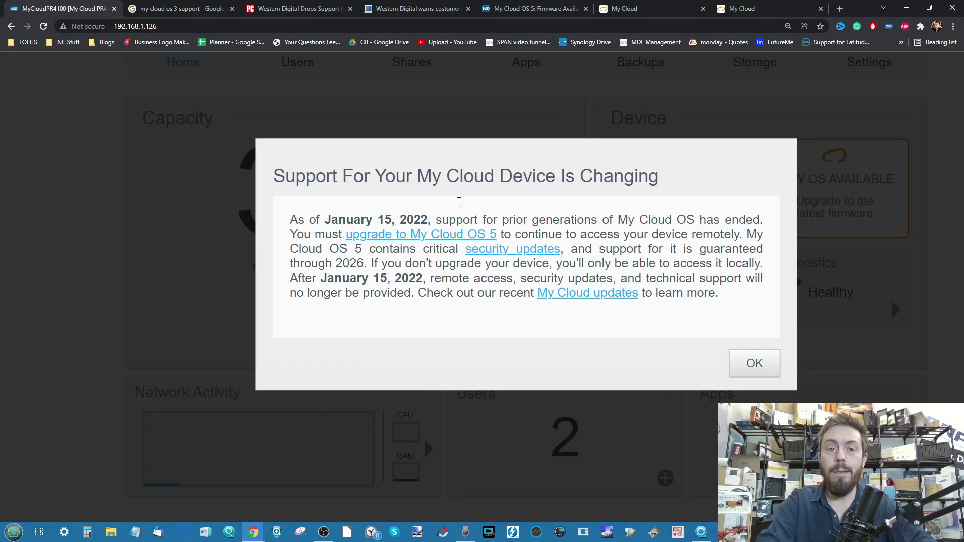
{"action": "left_click", "coordinate": [427, 9]}
Deselect the highlighted data-protection paragraph in the BleepingComputer article.
{"action": "scroll", "coordinate": [427, 329], "scroll_direction": "up", "scroll_amount": 5}
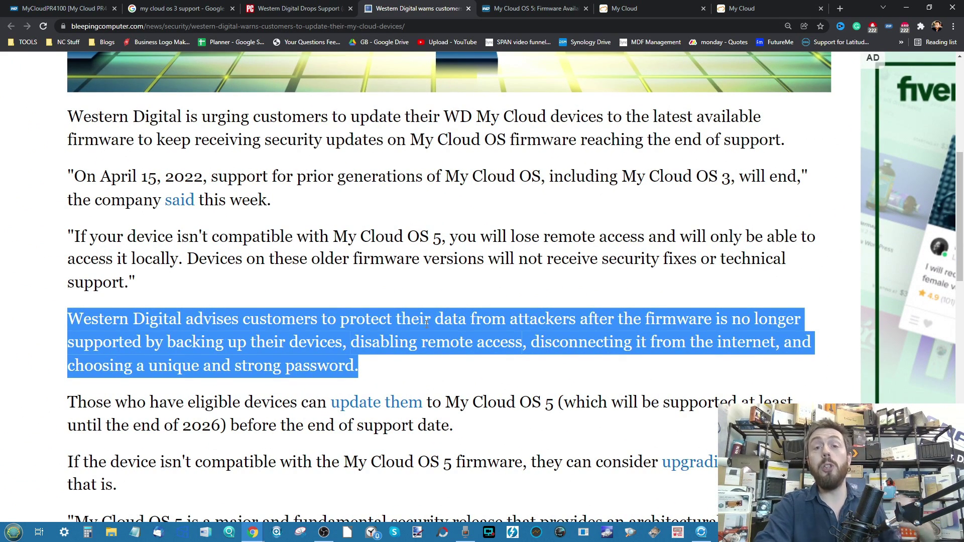
{"action": "left_click", "coordinate": [431, 366]}
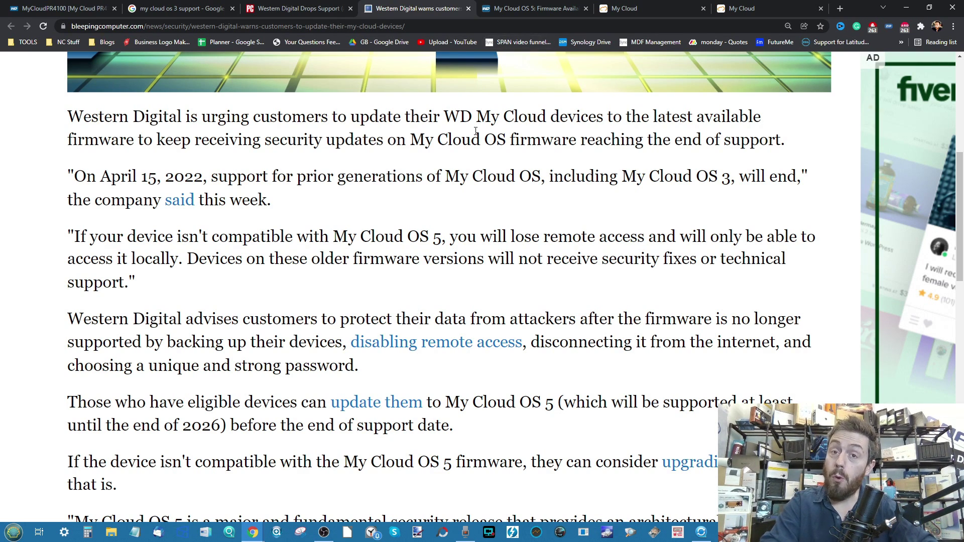
Scroll the OS 5 Firmware Availability device table down to the Not Supported models.
{"action": "left_click", "coordinate": [507, 10]}
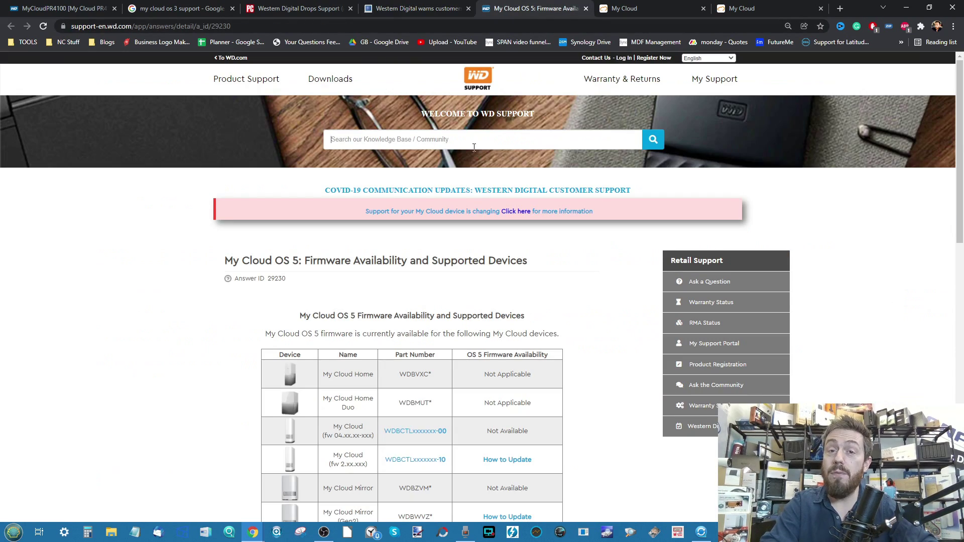
{"action": "scroll", "coordinate": [415, 351], "scroll_direction": "up", "scroll_amount": 5}
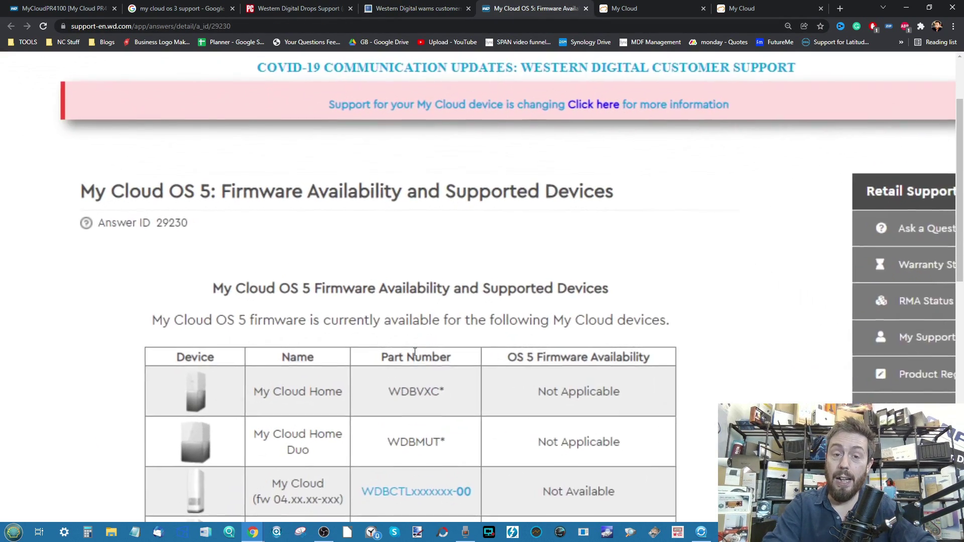
{"action": "scroll", "coordinate": [415, 352], "scroll_direction": "down", "scroll_amount": 1}
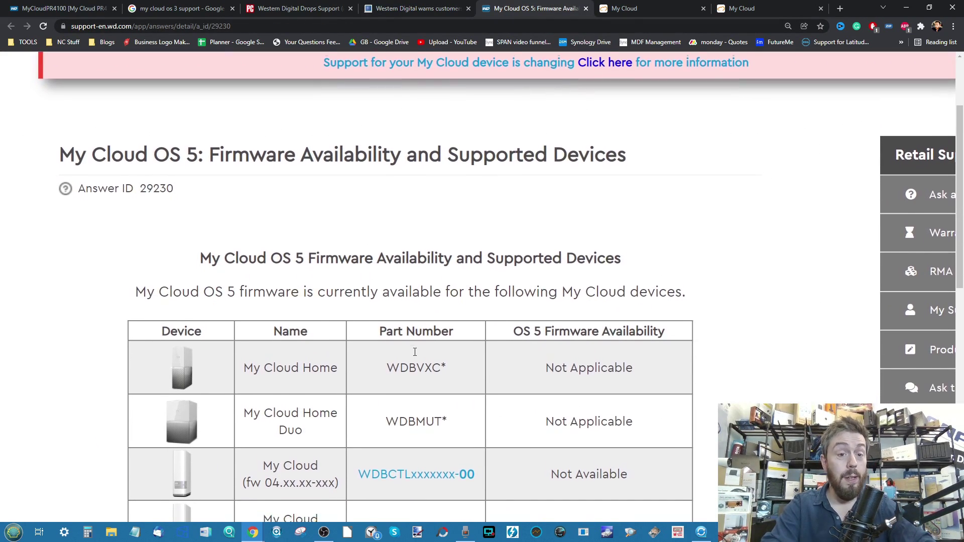
{"action": "scroll", "coordinate": [415, 351], "scroll_direction": "down", "scroll_amount": 1}
{"action": "scroll", "coordinate": [414, 352], "scroll_direction": "down", "scroll_amount": 3}
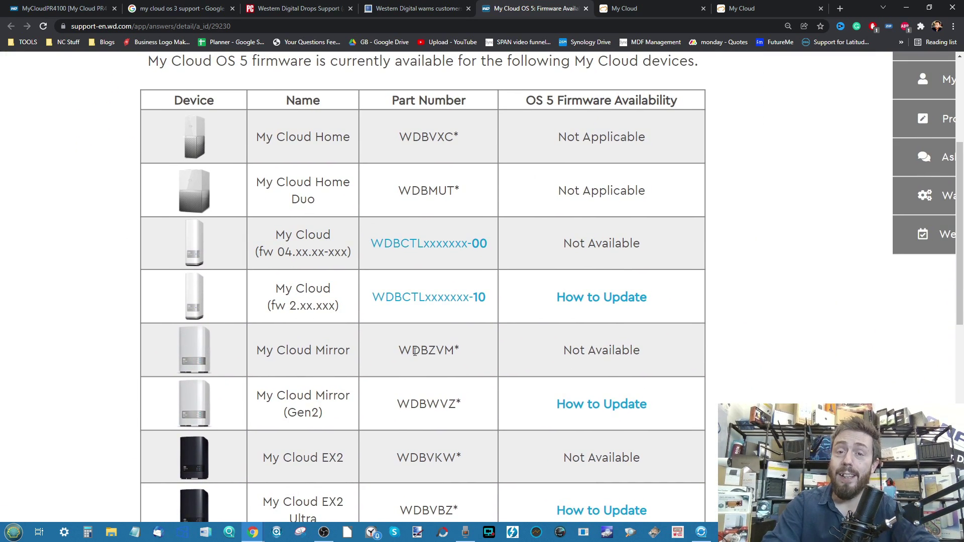
{"action": "scroll", "coordinate": [415, 351], "scroll_direction": "down", "scroll_amount": 1}
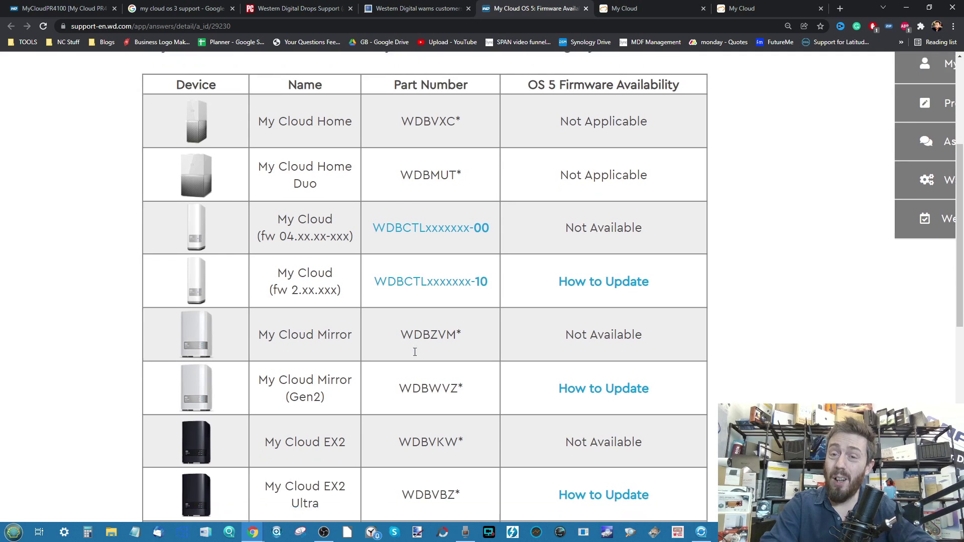
{"action": "scroll", "coordinate": [415, 352], "scroll_direction": "up", "scroll_amount": 2}
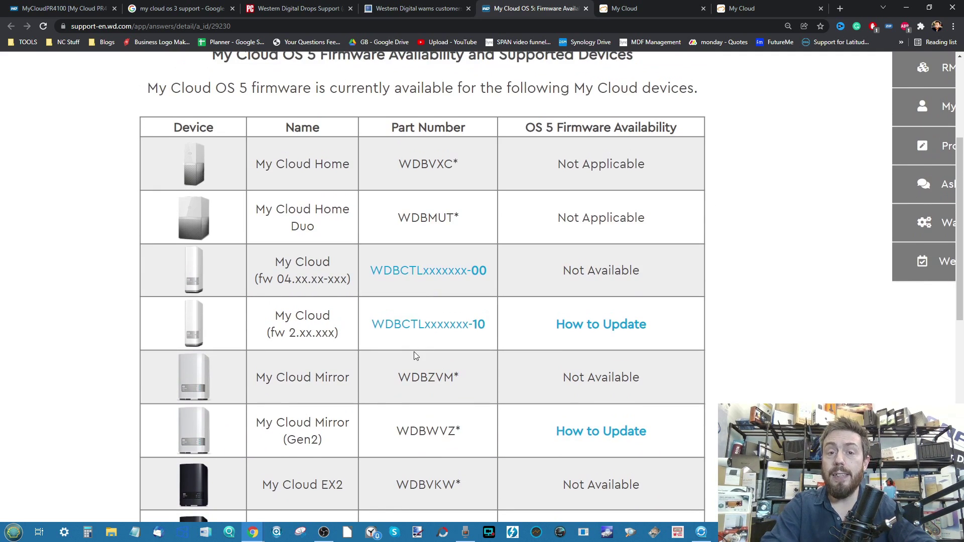
{"action": "scroll", "coordinate": [415, 352], "scroll_direction": "down", "scroll_amount": 1}
{"action": "scroll", "coordinate": [414, 353], "scroll_direction": "down", "scroll_amount": 3}
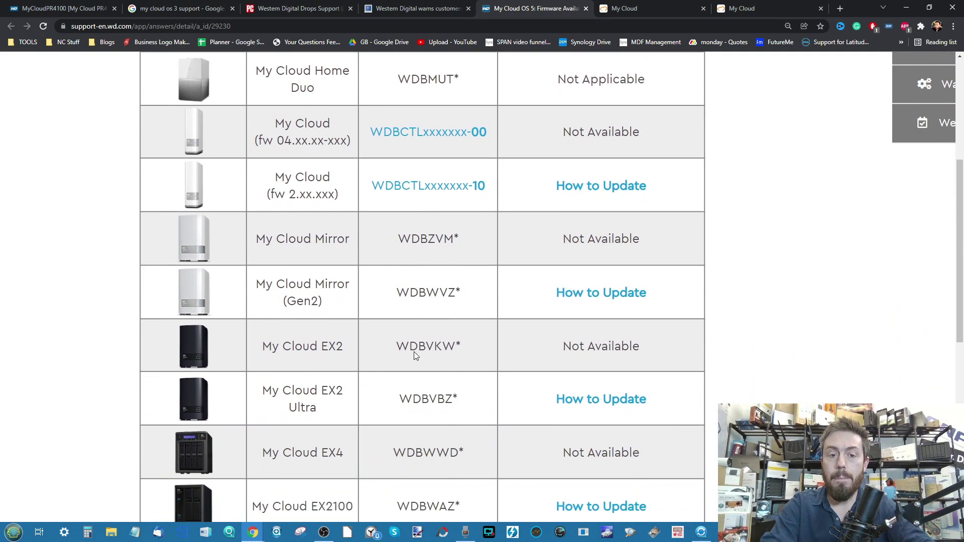
{"action": "scroll", "coordinate": [415, 355], "scroll_direction": "down", "scroll_amount": 3}
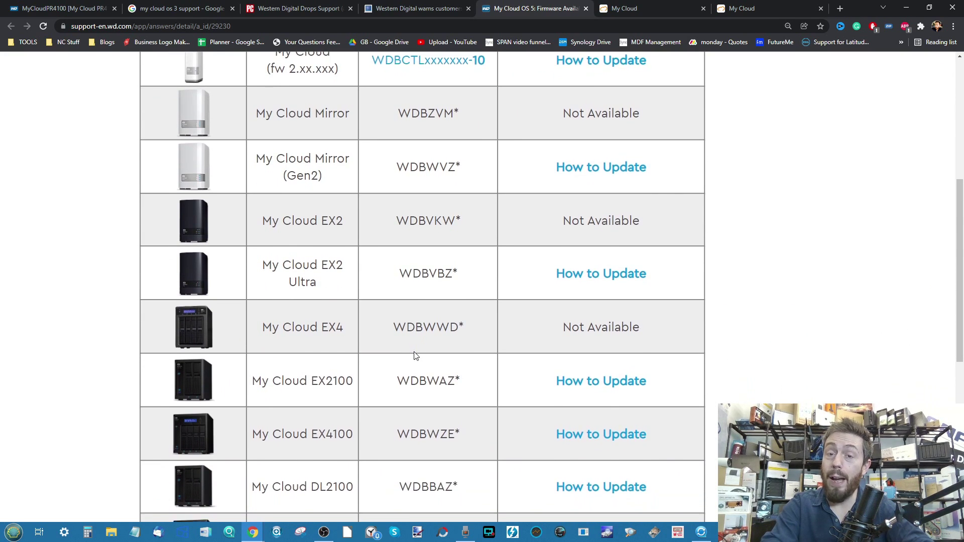
{"action": "scroll", "coordinate": [415, 356], "scroll_direction": "down", "scroll_amount": 2}
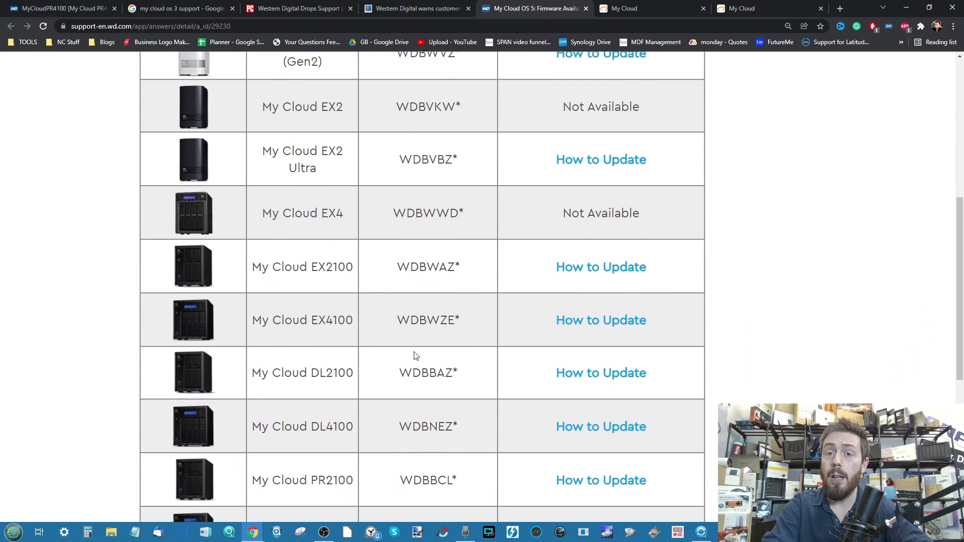
{"action": "scroll", "coordinate": [415, 356], "scroll_direction": "down", "scroll_amount": 2}
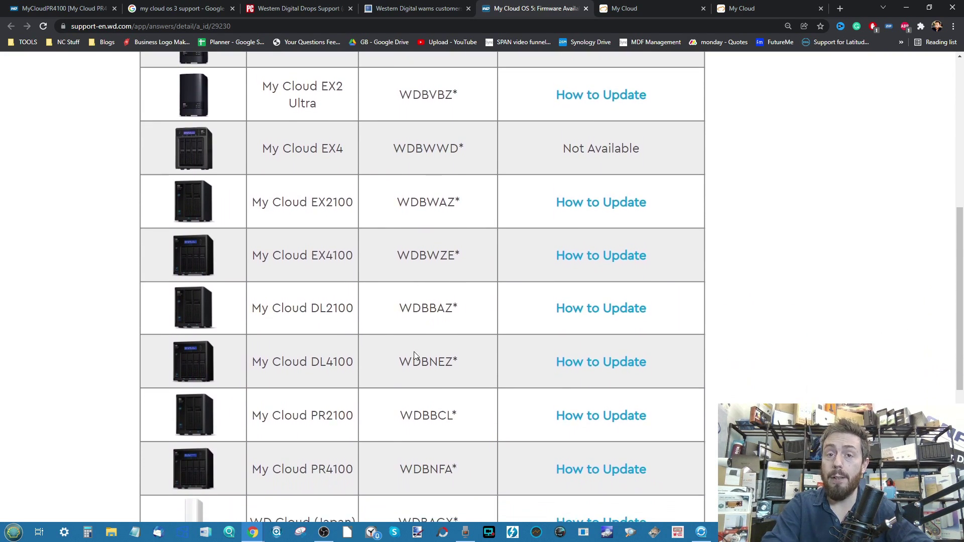
{"action": "scroll", "coordinate": [415, 356], "scroll_direction": "down", "scroll_amount": 3}
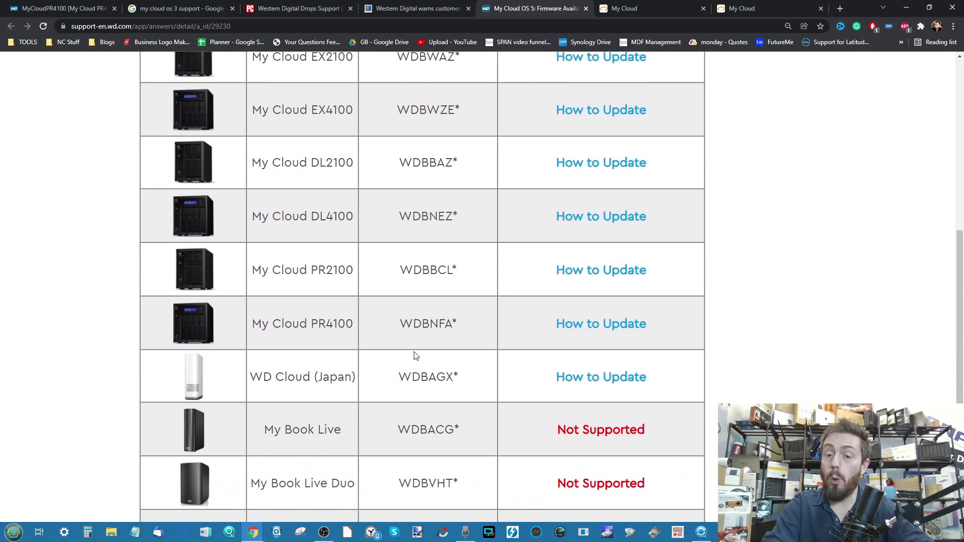
{"action": "scroll", "coordinate": [414, 355], "scroll_direction": "down", "scroll_amount": 2}
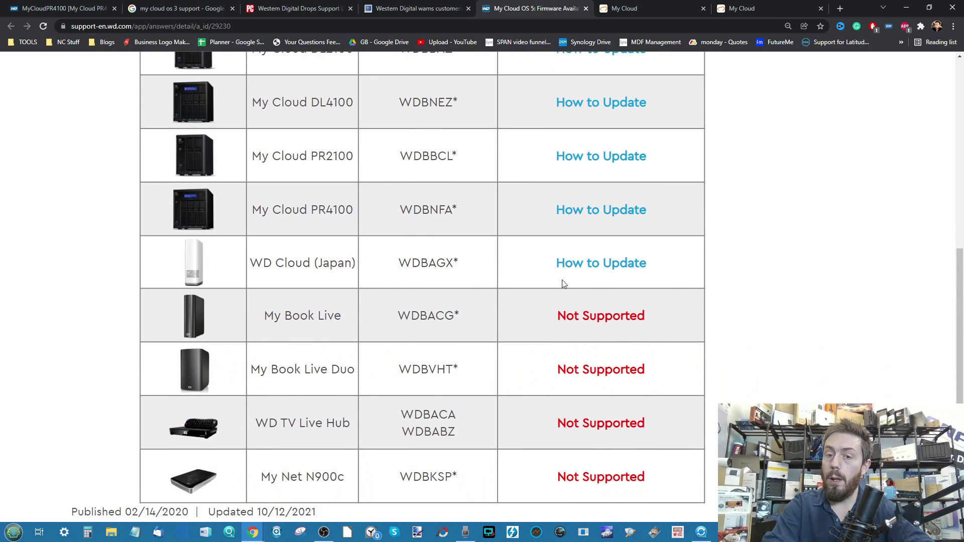
{"action": "scroll", "coordinate": [616, 274], "scroll_direction": "up", "scroll_amount": 5}
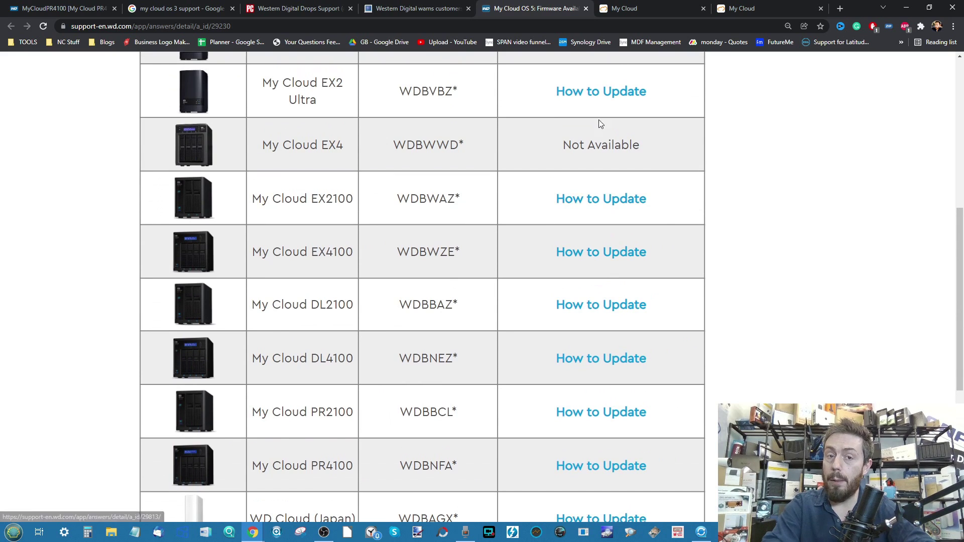
{"action": "scroll", "coordinate": [606, 139], "scroll_direction": "down", "scroll_amount": 7}
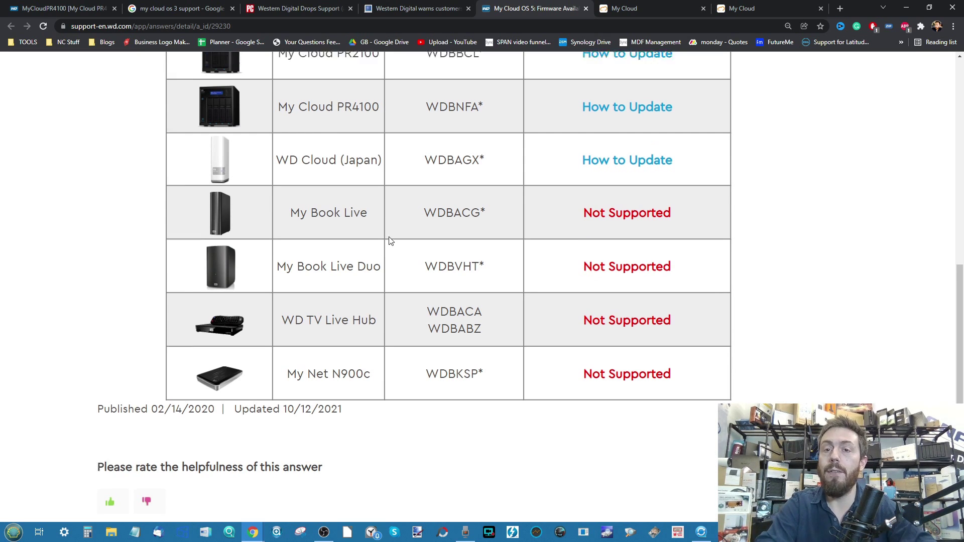
{"action": "scroll", "coordinate": [389, 240], "scroll_direction": "up", "scroll_amount": 15}
{"action": "scroll", "coordinate": [391, 241], "scroll_direction": "down", "scroll_amount": 5}
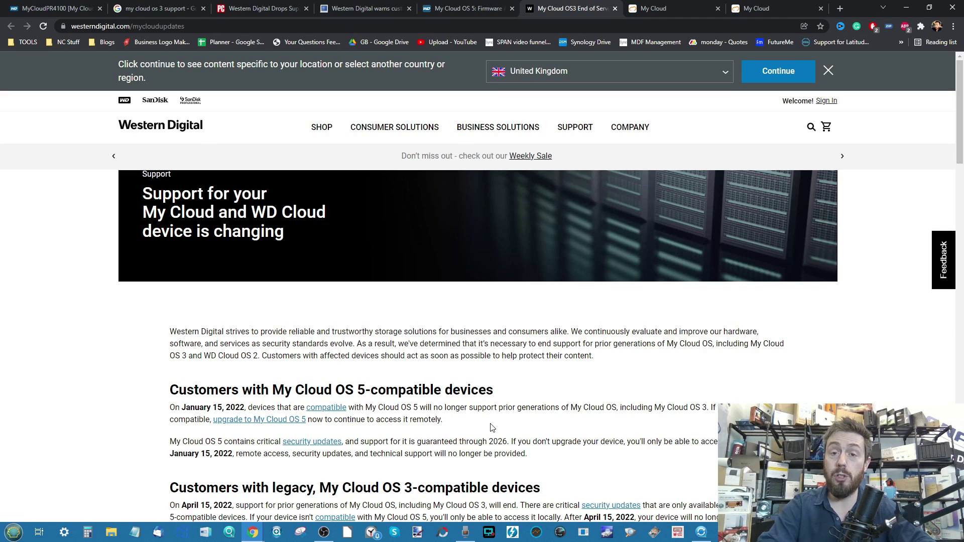
Pass through the mycloud.com page back to the 192.168.1.126 dashboard tab showing the support notice.
{"action": "scroll", "coordinate": [492, 428], "scroll_direction": "down", "scroll_amount": 8}
{"action": "scroll", "coordinate": [492, 428], "scroll_direction": "down", "scroll_amount": 7}
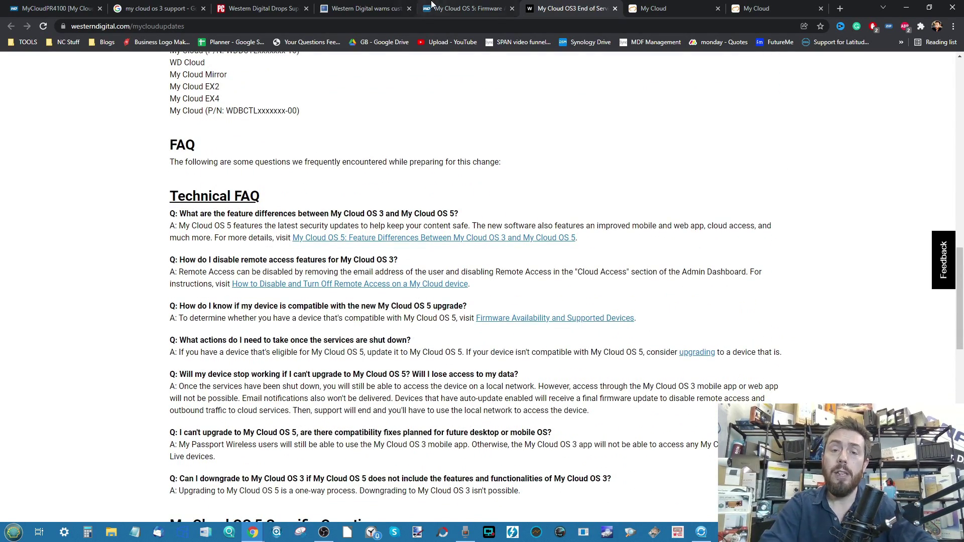
{"action": "left_click", "coordinate": [697, 5]}
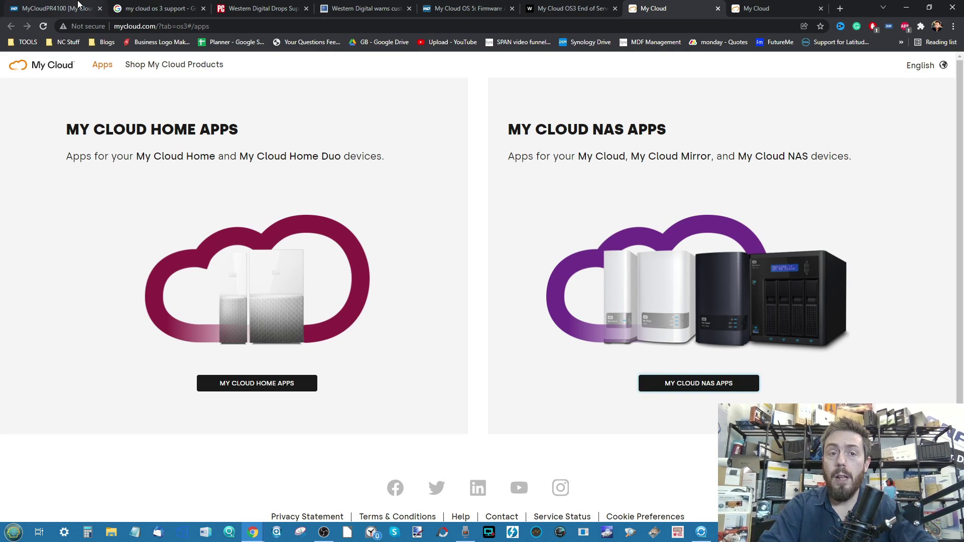
{"action": "left_click", "coordinate": [60, 8]}
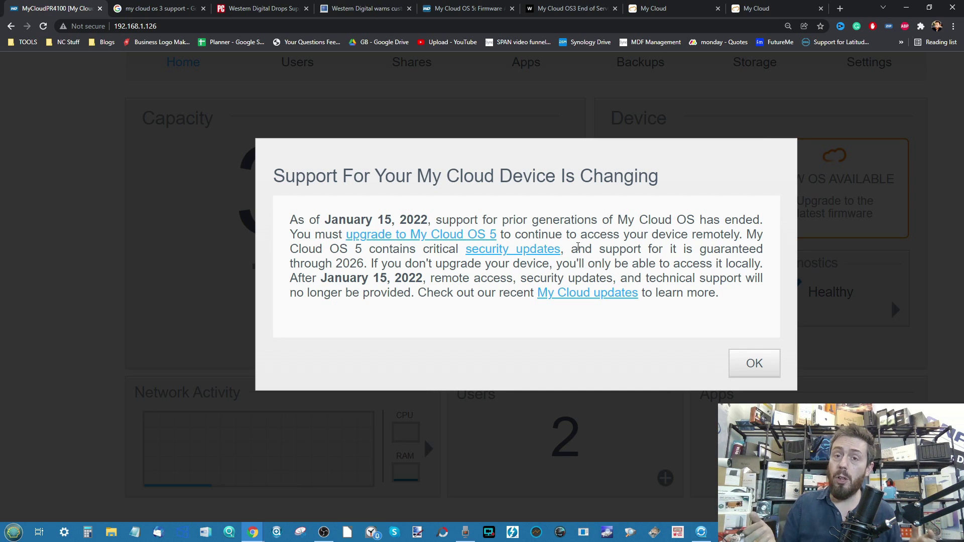
Reload, log in, and dismiss the notice to reach Home showing 3.93 TB free.
{"action": "key", "text": "F5"}
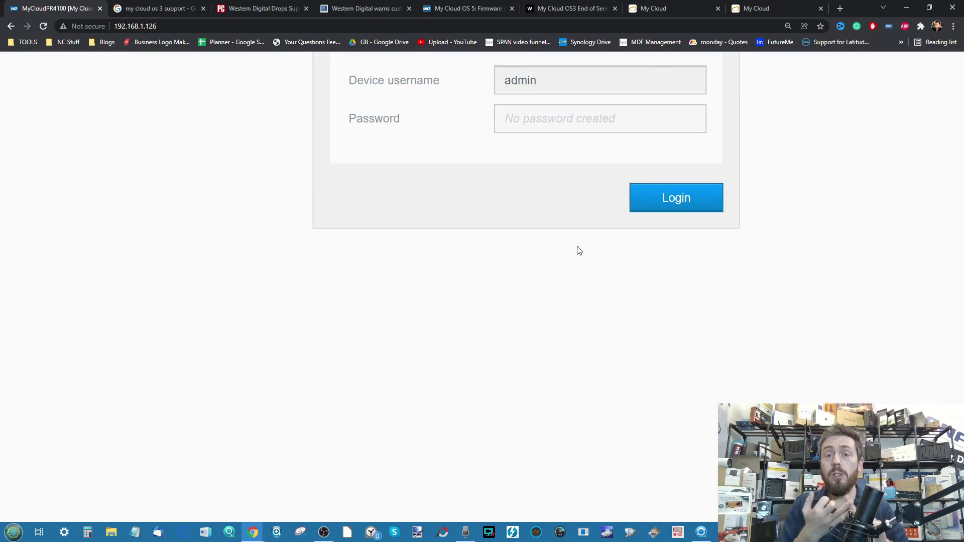
{"action": "left_click", "coordinate": [669, 202]}
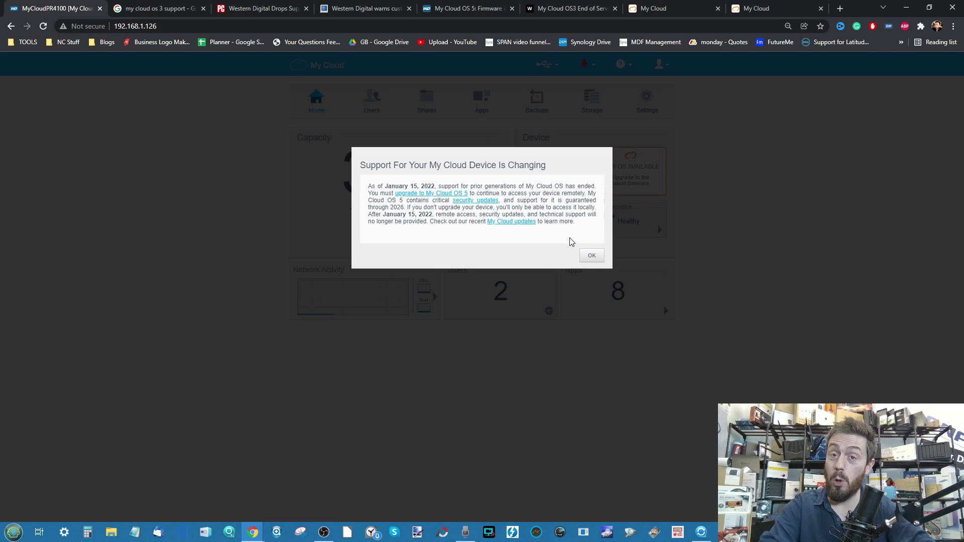
{"action": "left_click", "coordinate": [589, 257]}
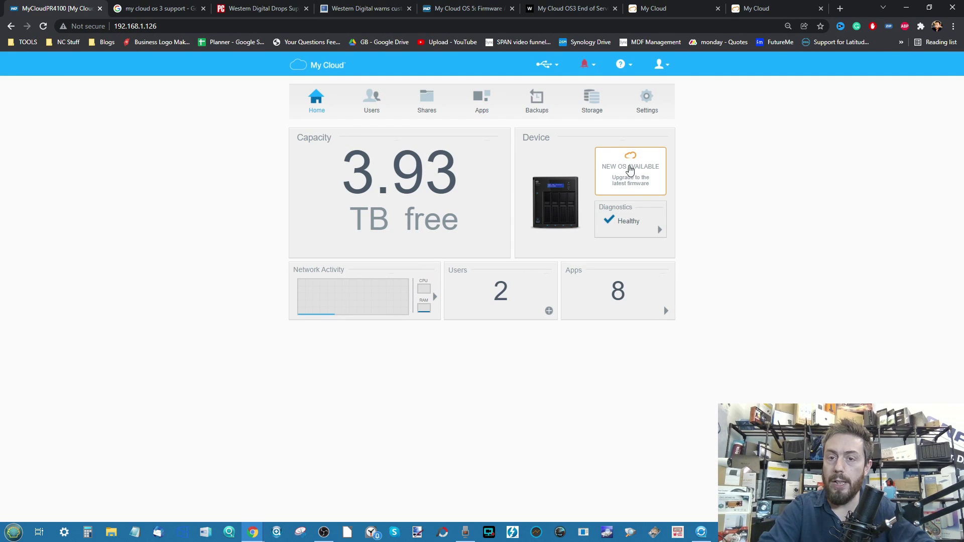
{"action": "scroll", "coordinate": [630, 169], "scroll_direction": "up", "scroll_amount": 5}
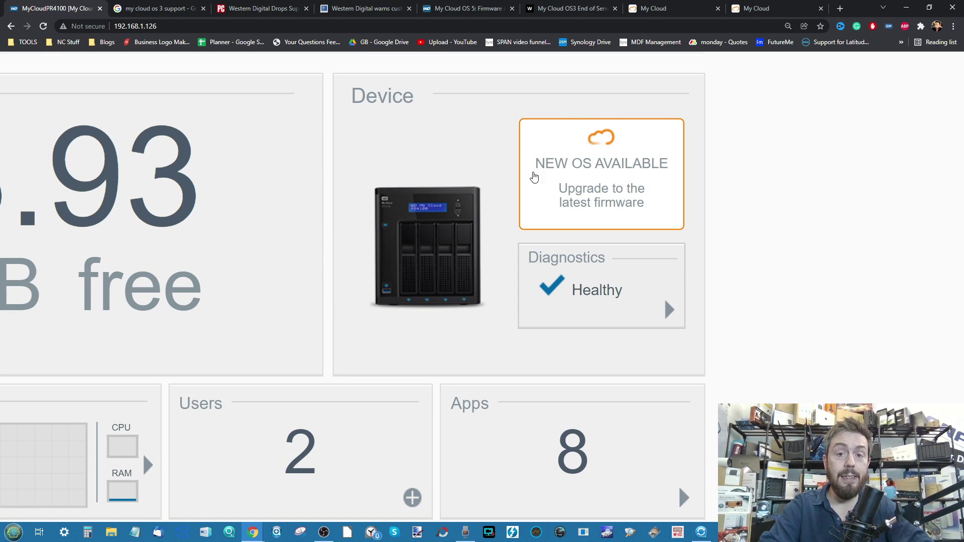
{"action": "scroll", "coordinate": [604, 166], "scroll_direction": "down", "scroll_amount": 5}
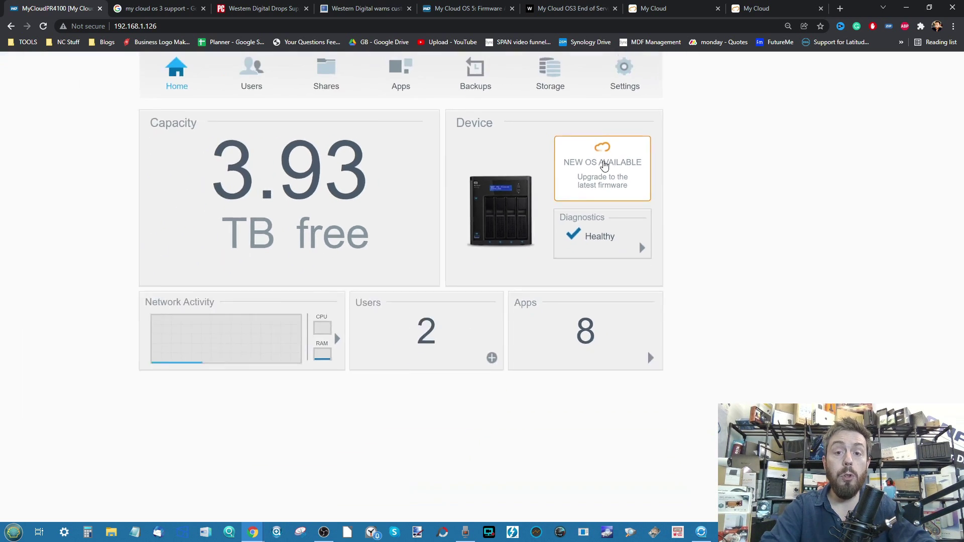
{"action": "scroll", "coordinate": [604, 165], "scroll_direction": "down", "scroll_amount": 2}
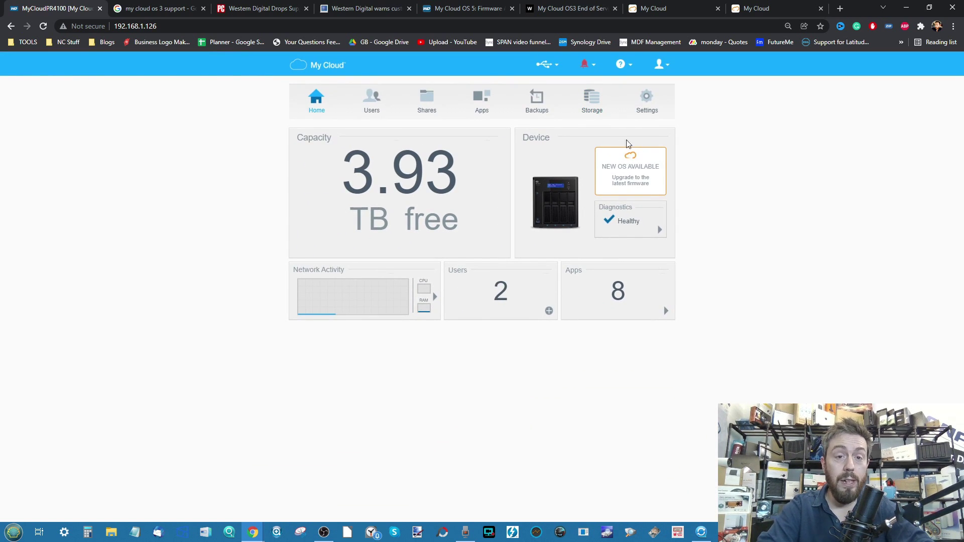
{"action": "left_click", "coordinate": [646, 107]}
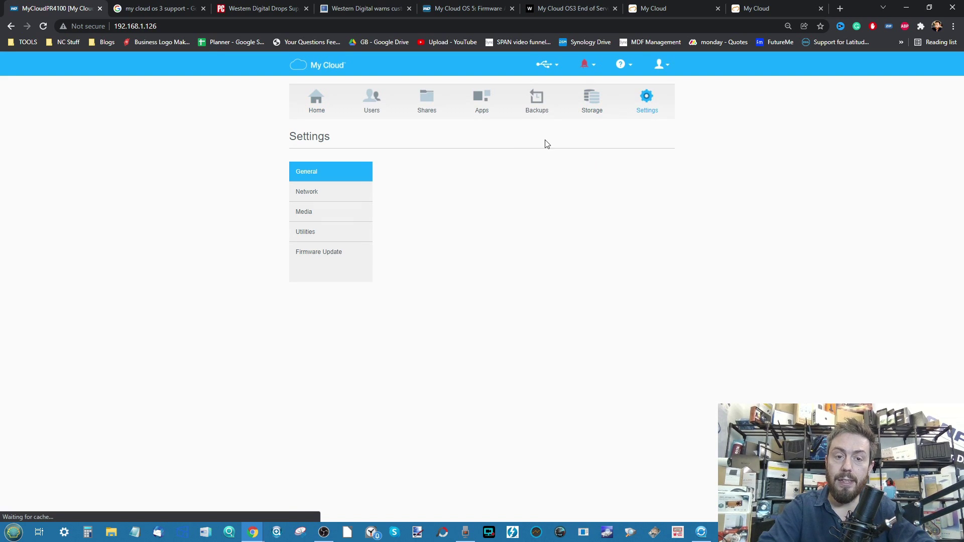
{"action": "left_click", "coordinate": [318, 254]}
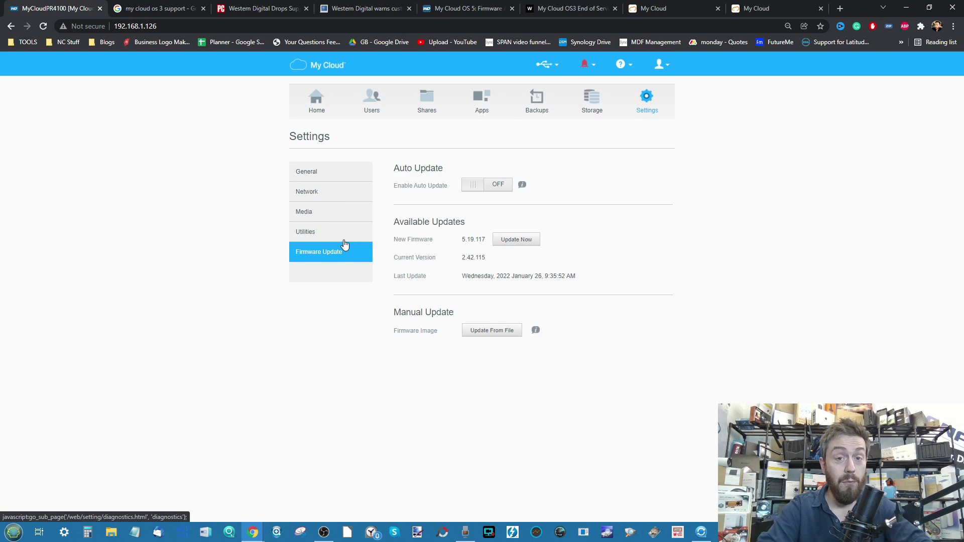
{"action": "scroll", "coordinate": [523, 267], "scroll_direction": "up", "scroll_amount": 5}
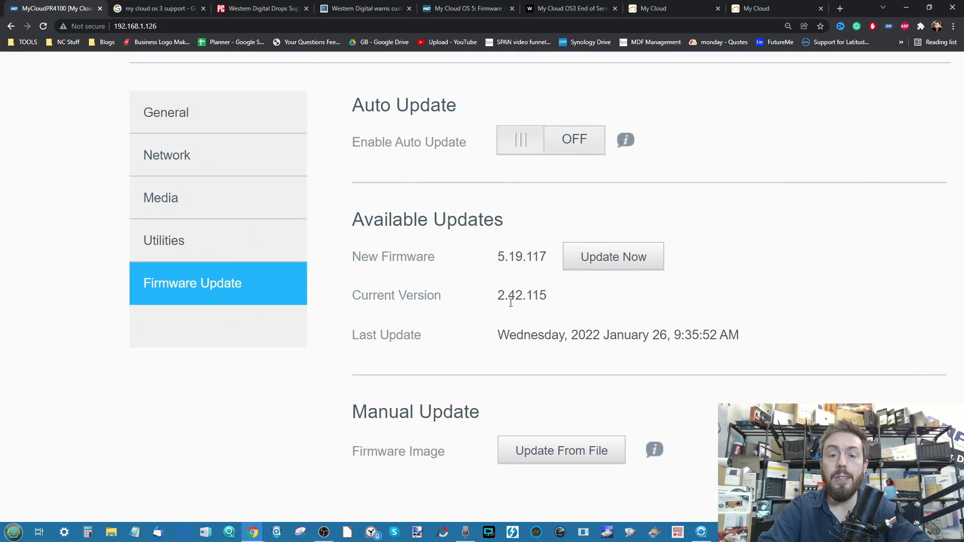
{"action": "left_click_drag", "start_coordinate": [495, 296], "coordinate": [558, 301]}
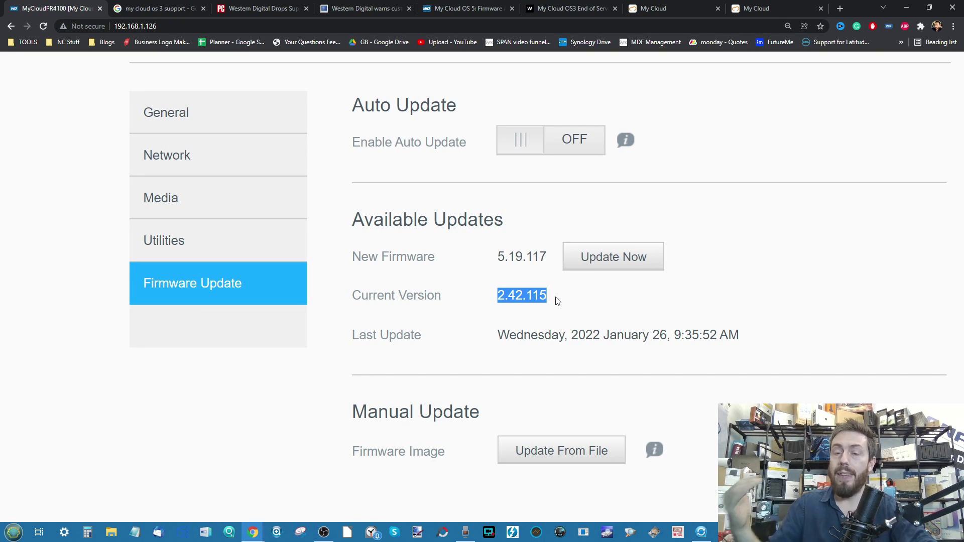
{"action": "scroll", "coordinate": [556, 300], "scroll_direction": "down", "scroll_amount": 2}
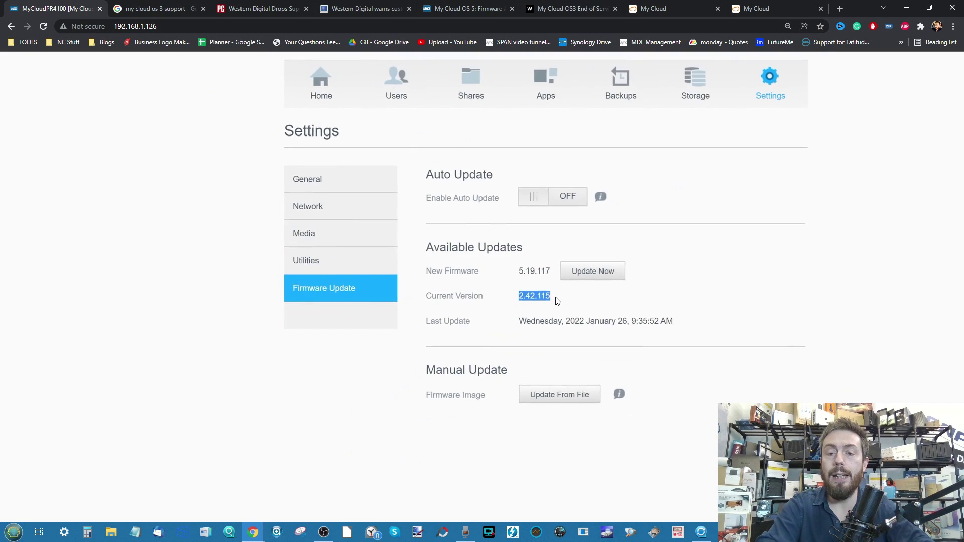
{"action": "scroll", "coordinate": [556, 299], "scroll_direction": "up", "scroll_amount": 3}
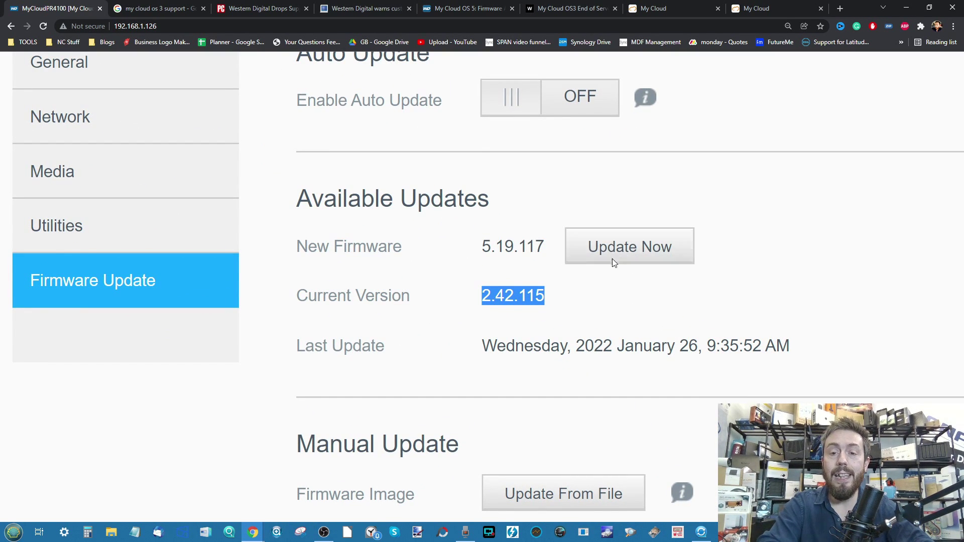
{"action": "scroll", "coordinate": [603, 242], "scroll_direction": "down", "scroll_amount": 6}
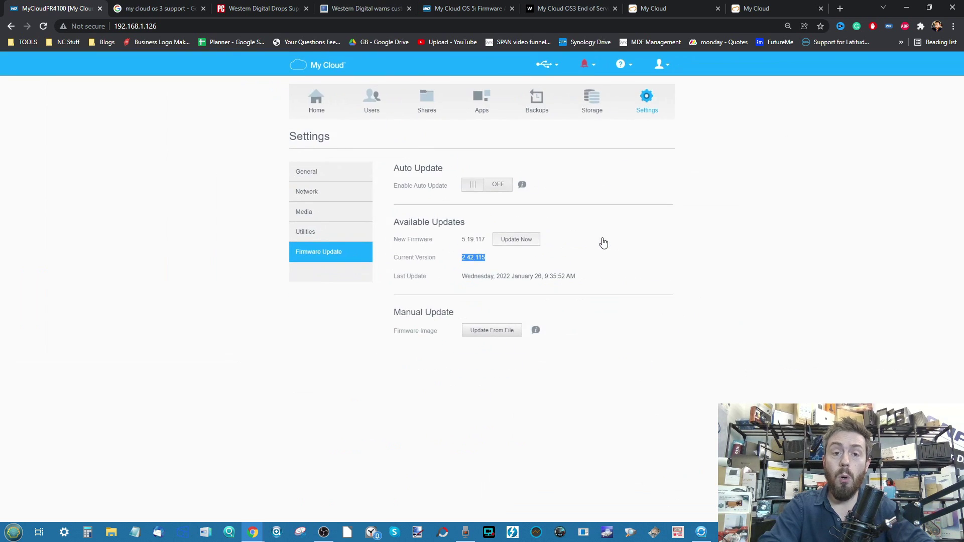
{"action": "left_click", "coordinate": [313, 111]}
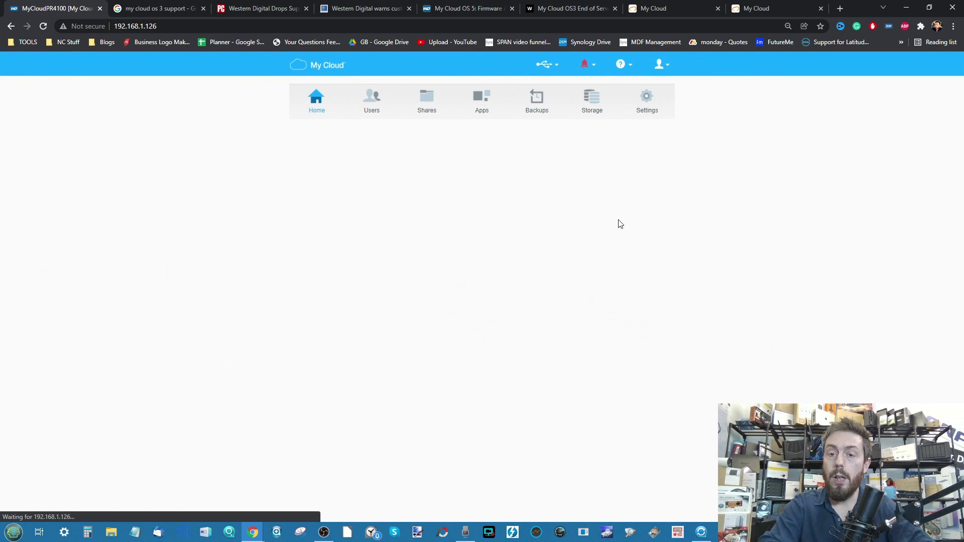
{"action": "scroll", "coordinate": [650, 173], "scroll_direction": "up", "scroll_amount": 5}
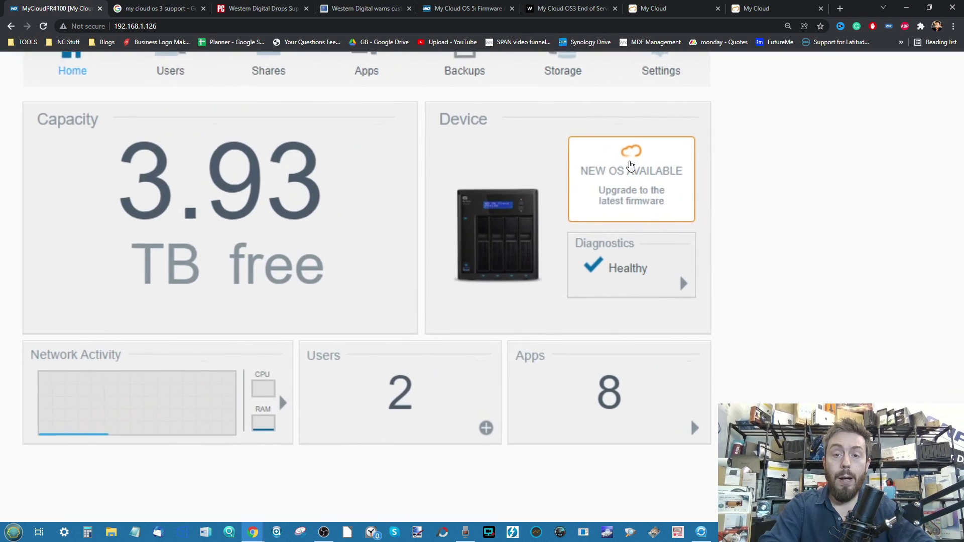
From the NEW OS AVAILABLE offer, step through the three wizard pages and start the OS 5 upgrade.
{"action": "left_click", "coordinate": [631, 161]}
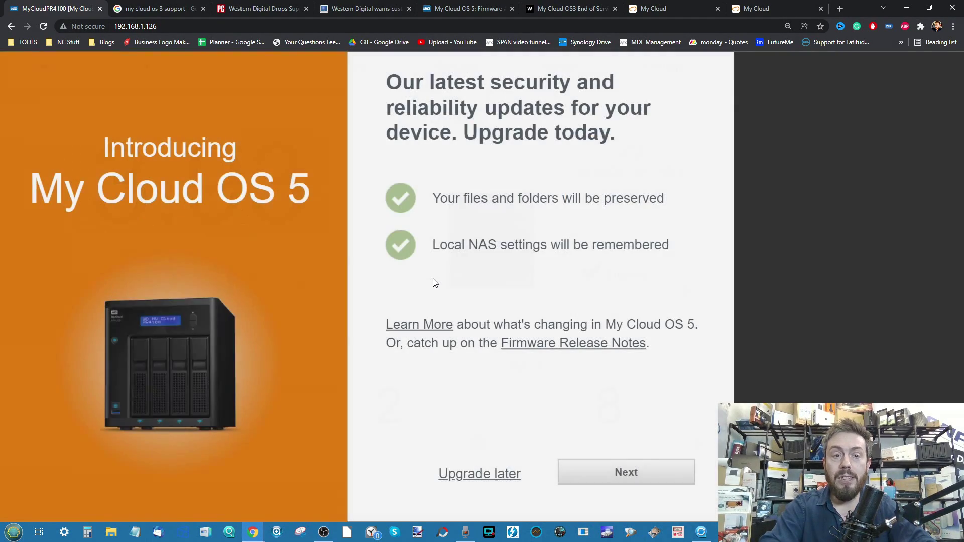
{"action": "scroll", "coordinate": [433, 280], "scroll_direction": "down", "scroll_amount": 5}
{"action": "scroll", "coordinate": [434, 282], "scroll_direction": "up", "scroll_amount": 4}
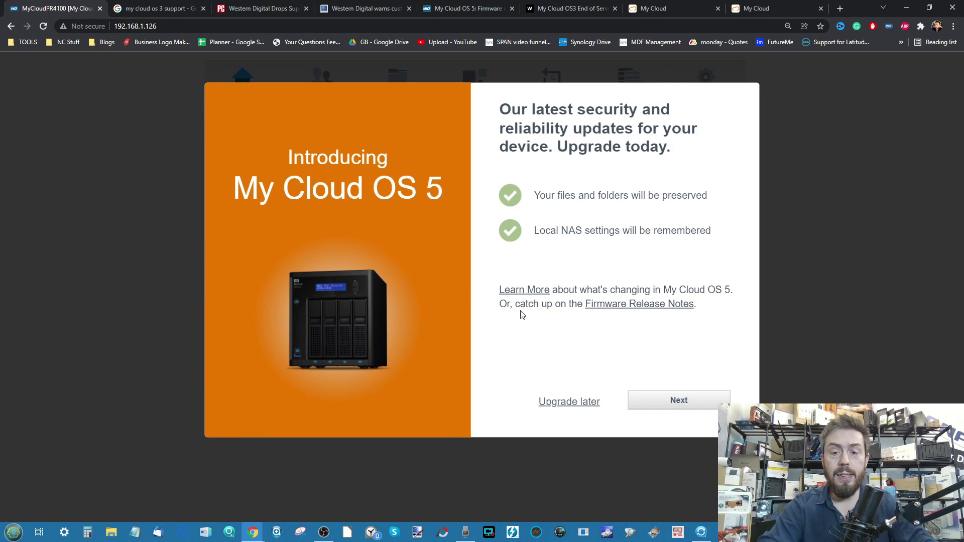
{"action": "left_click", "coordinate": [662, 406]}
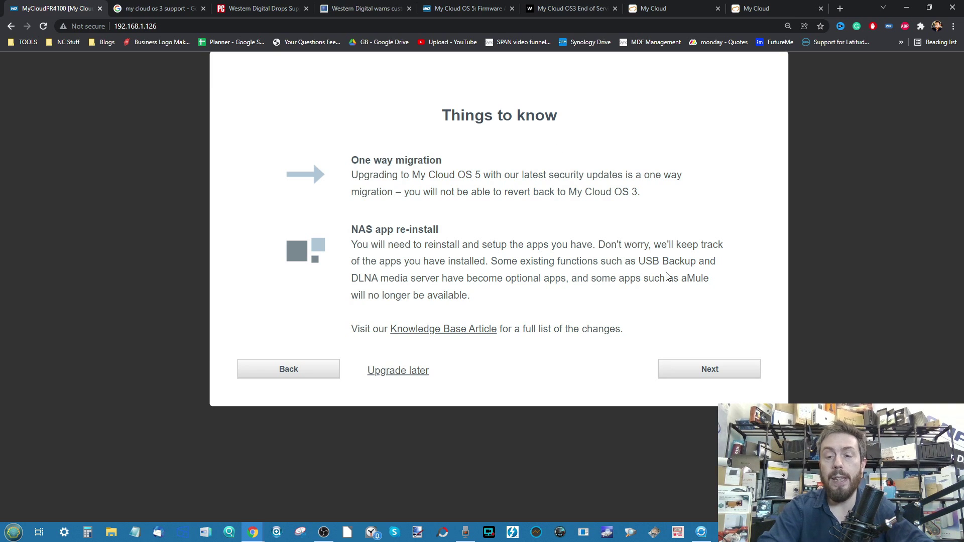
{"action": "left_click", "coordinate": [720, 374]}
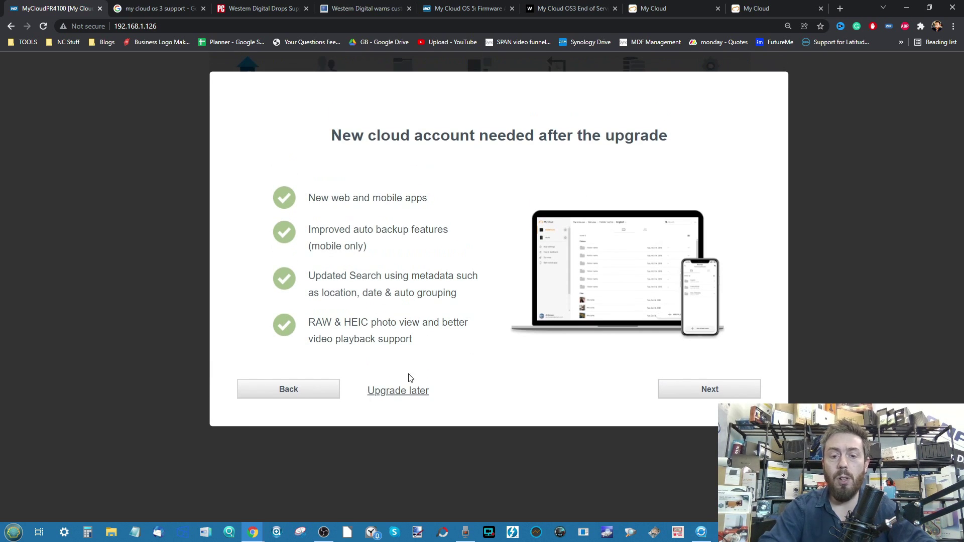
{"action": "left_click", "coordinate": [700, 390]}
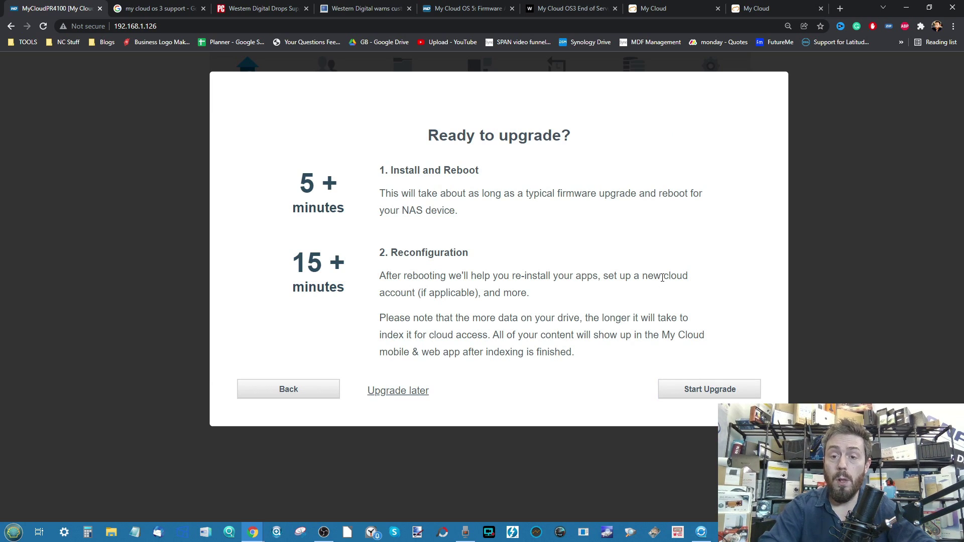
{"action": "left_click", "coordinate": [711, 390]}
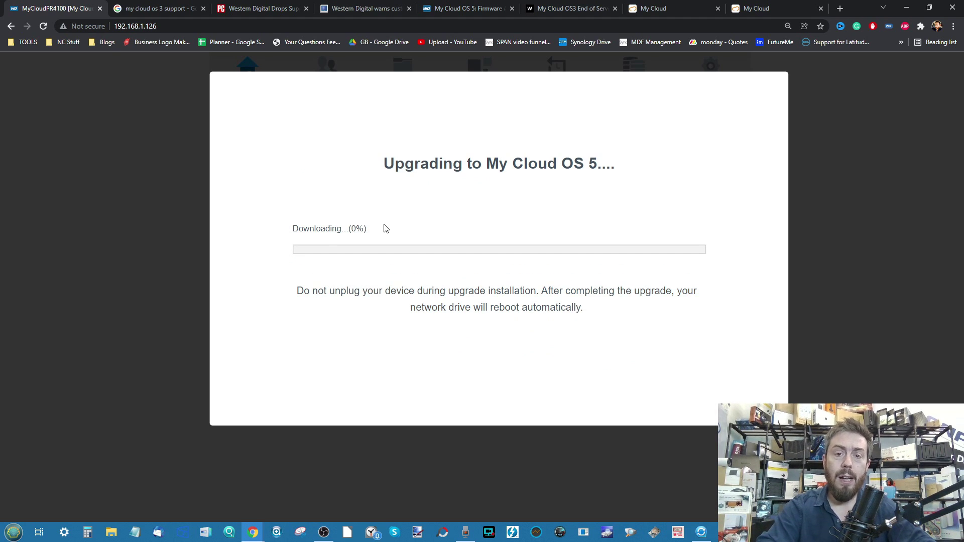
Switch to the mycloud.com apps page while the OS 5 download runs.
{"action": "left_click", "coordinate": [653, 9]}
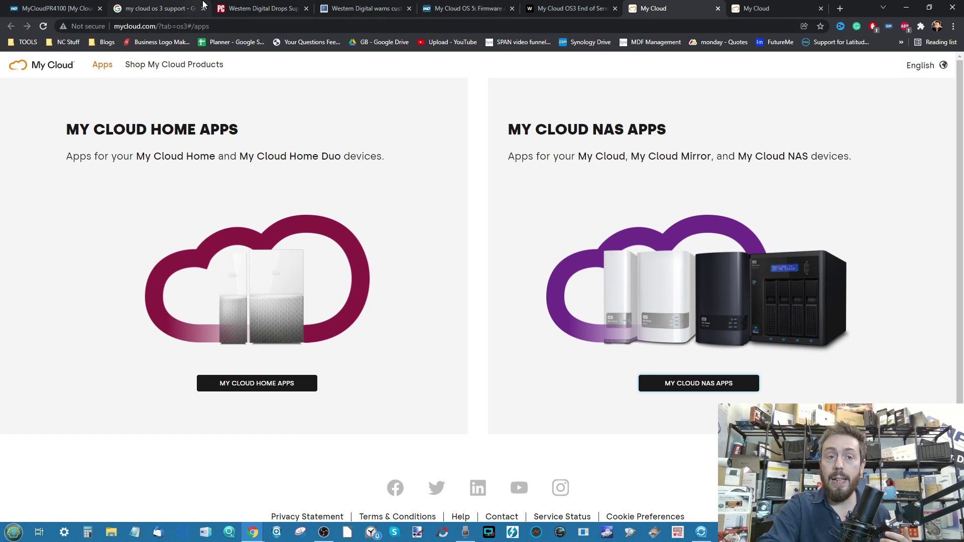
Check the upgrade progress, then open the third-party NAS apps page in a new tab.
{"action": "left_click", "coordinate": [65, 9]}
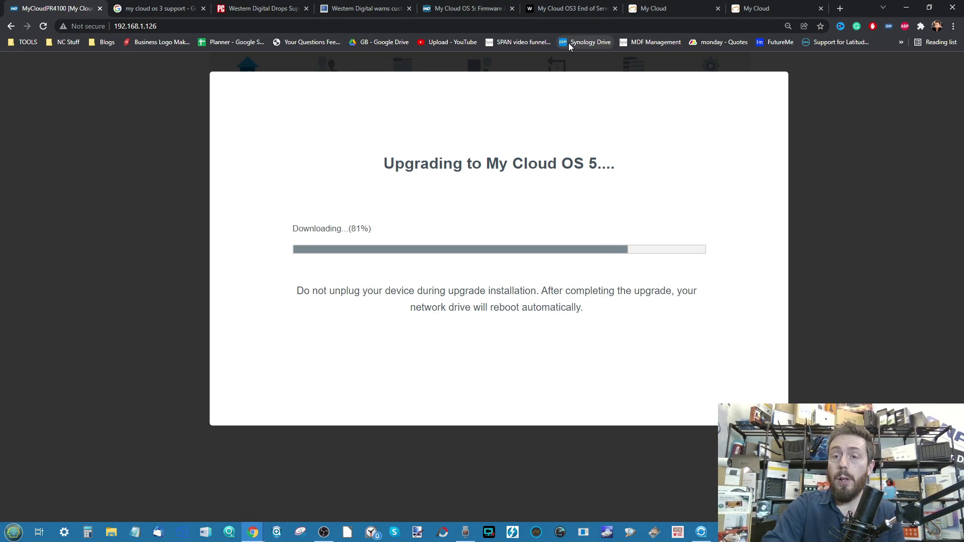
{"action": "left_click", "coordinate": [738, 5]}
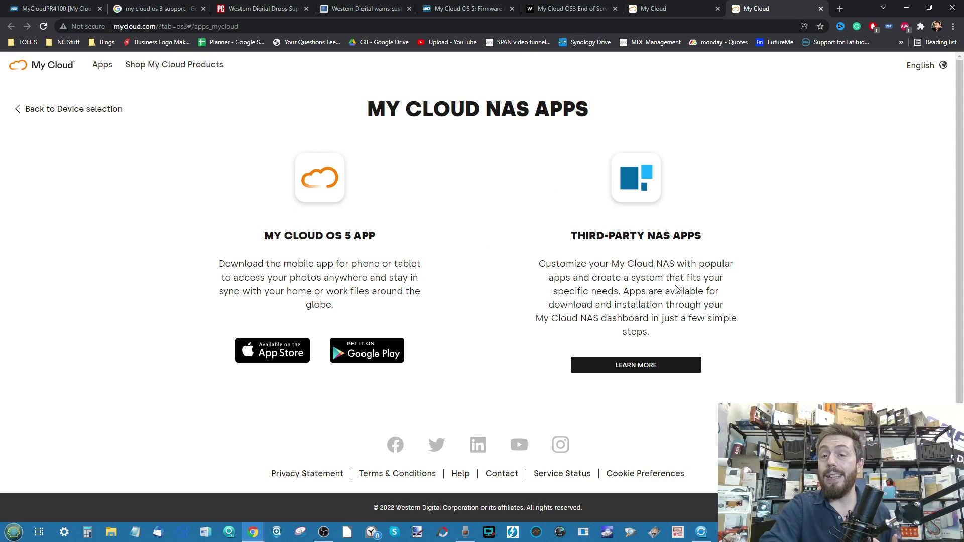
{"action": "right_click", "coordinate": [637, 369]}
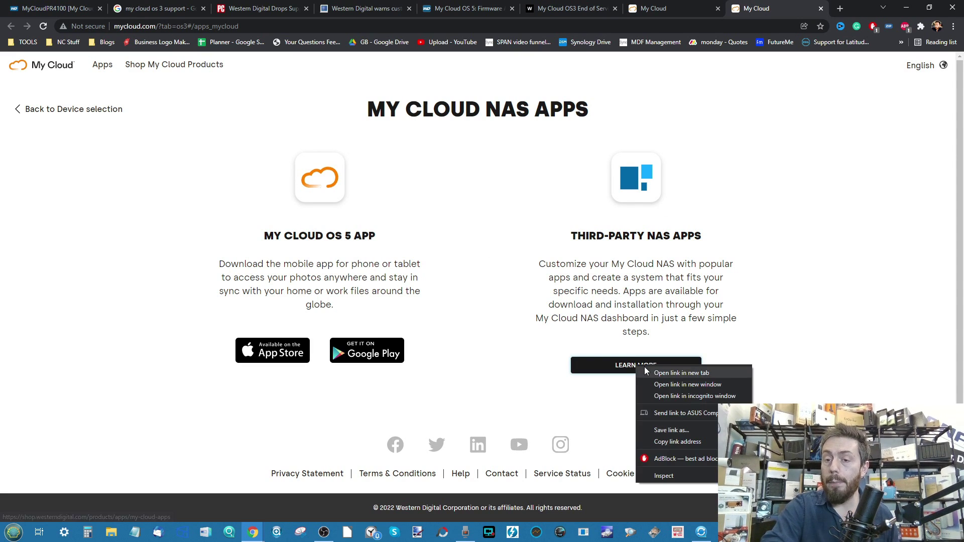
{"action": "left_click", "coordinate": [663, 374]}
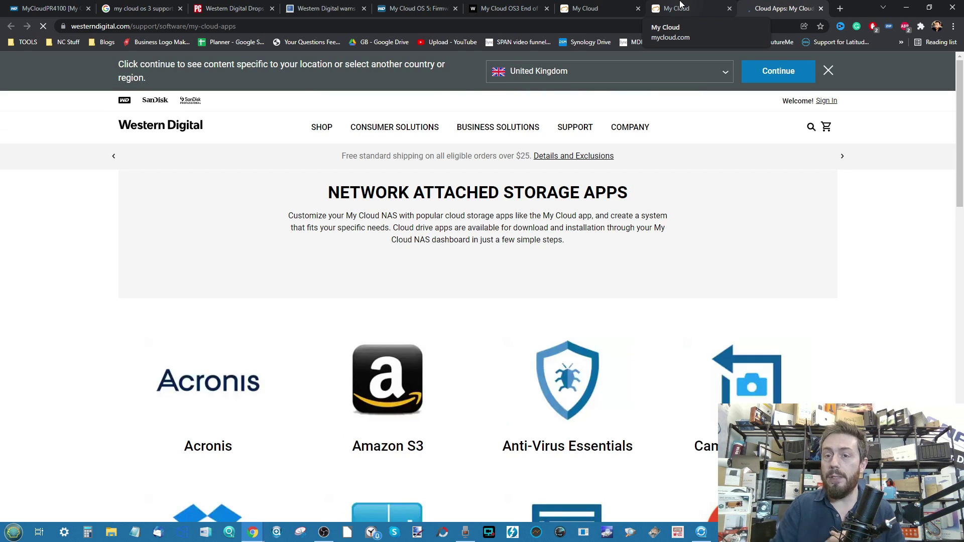
Browse the NAS apps list, then return to the NAS tab showing the OS 5 welcome login.
{"action": "scroll", "coordinate": [396, 300], "scroll_direction": "down", "scroll_amount": 1}
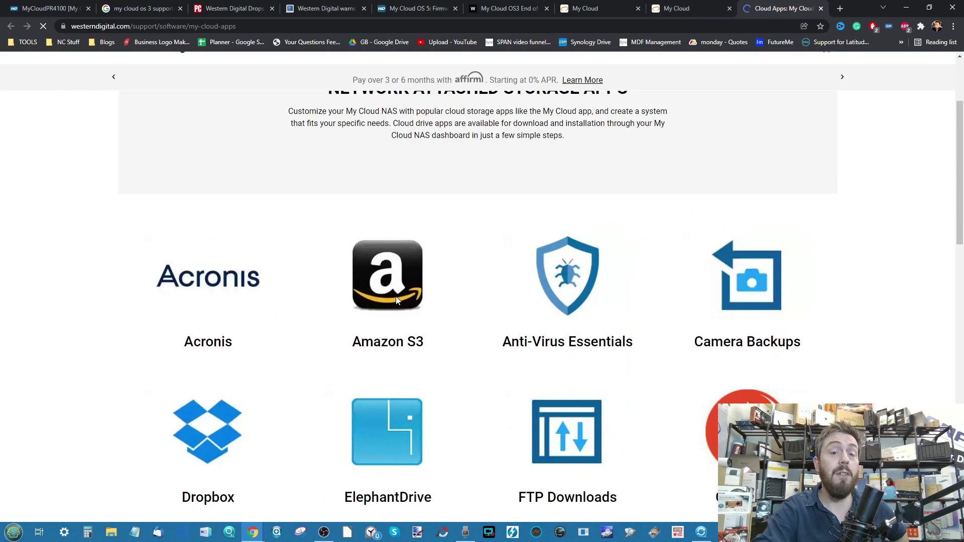
{"action": "scroll", "coordinate": [396, 300], "scroll_direction": "down", "scroll_amount": 5}
{"action": "scroll", "coordinate": [397, 301], "scroll_direction": "down", "scroll_amount": 7}
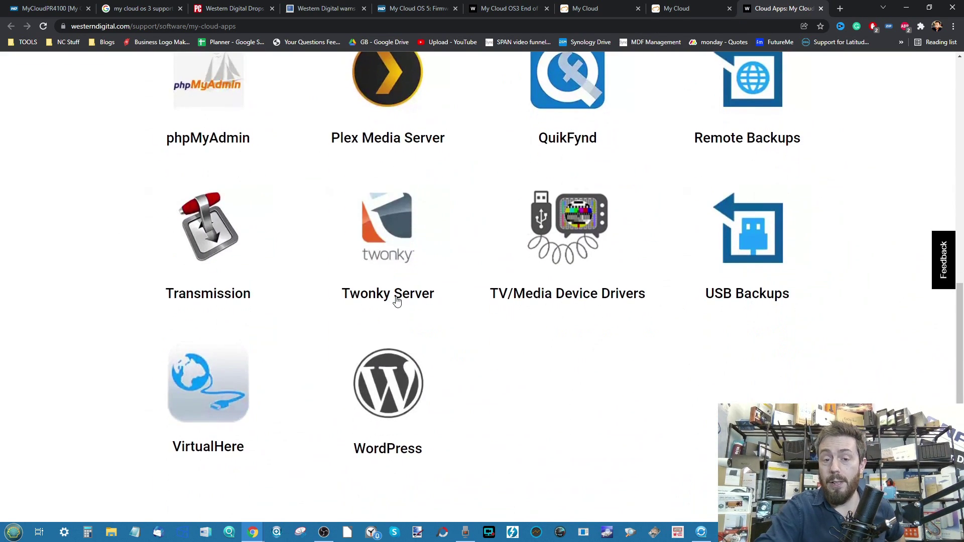
{"action": "scroll", "coordinate": [396, 300], "scroll_direction": "up", "scroll_amount": 12}
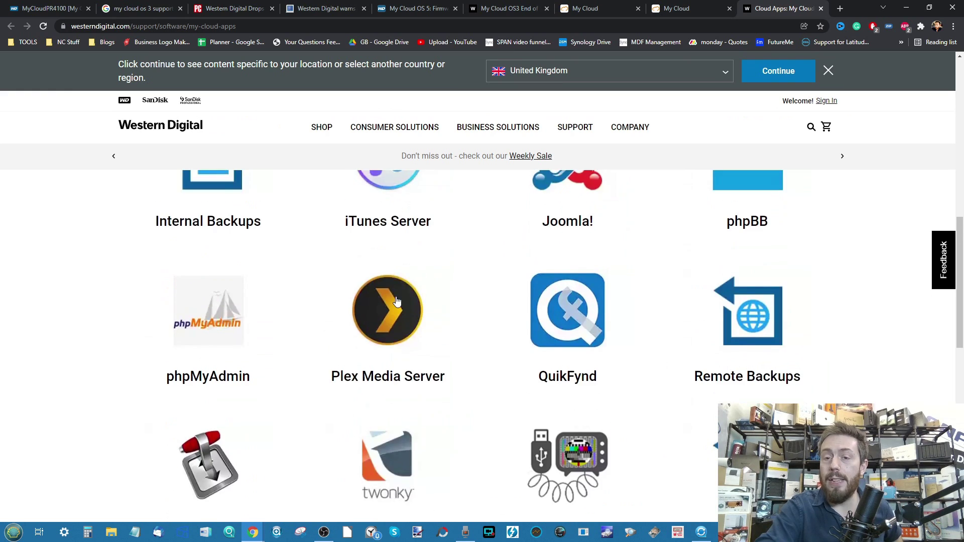
{"action": "scroll", "coordinate": [396, 300], "scroll_direction": "up", "scroll_amount": 4}
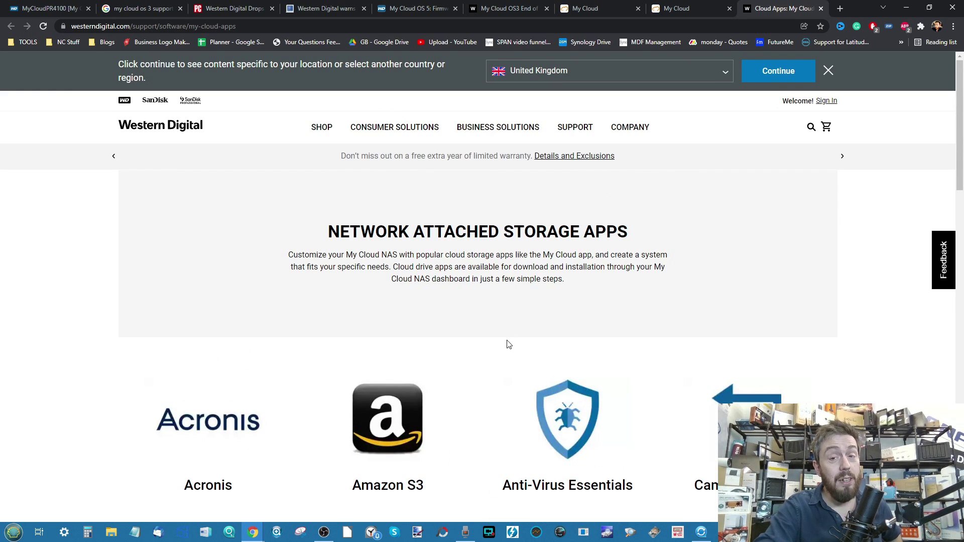
{"action": "left_click", "coordinate": [48, 9]}
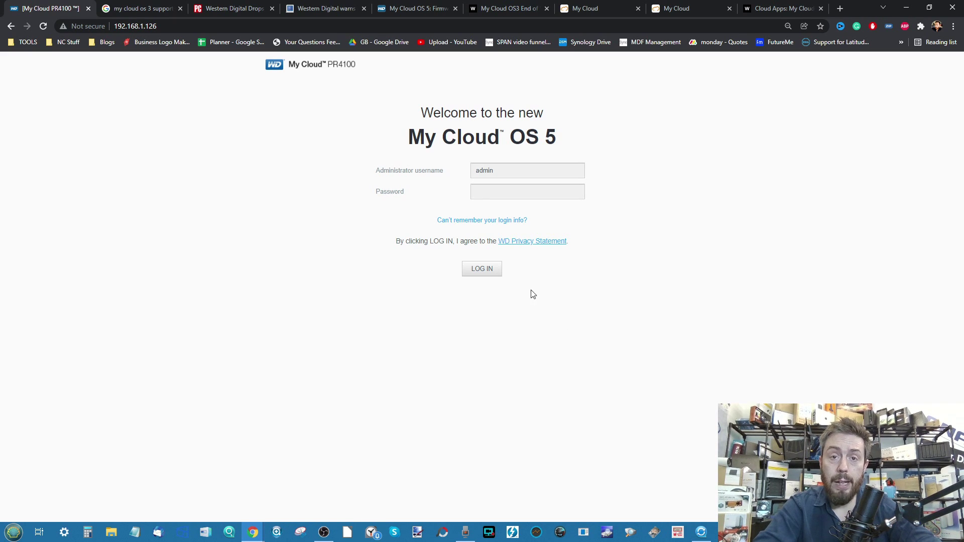
Log in as admin, accept the EULA, and set and confirm a new admin password.
{"action": "left_click", "coordinate": [489, 270]}
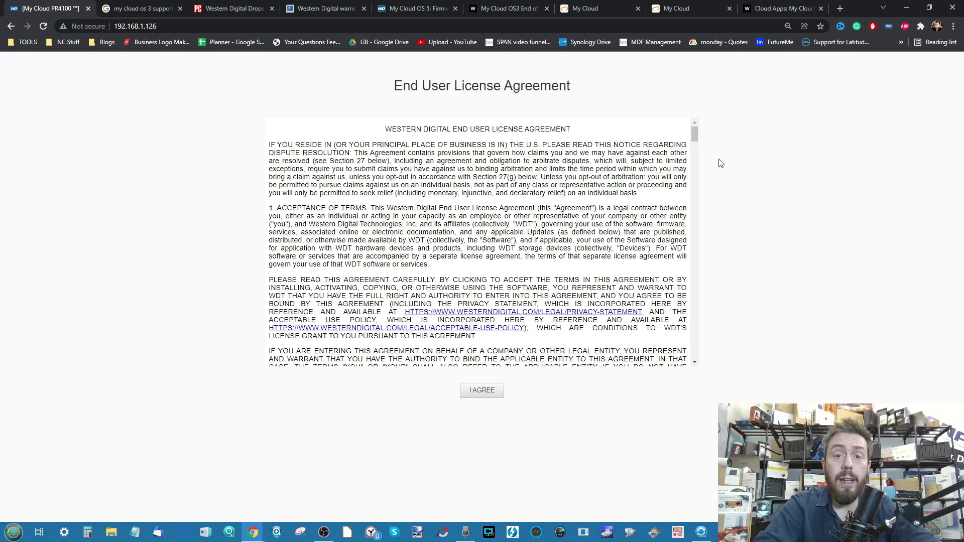
{"action": "left_click", "coordinate": [481, 394]}
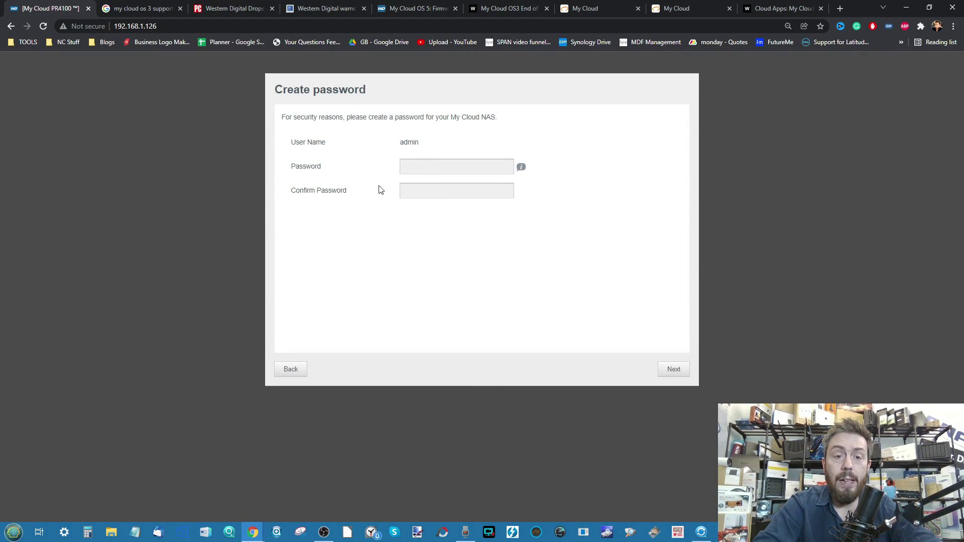
{"action": "left_click", "coordinate": [416, 166]}
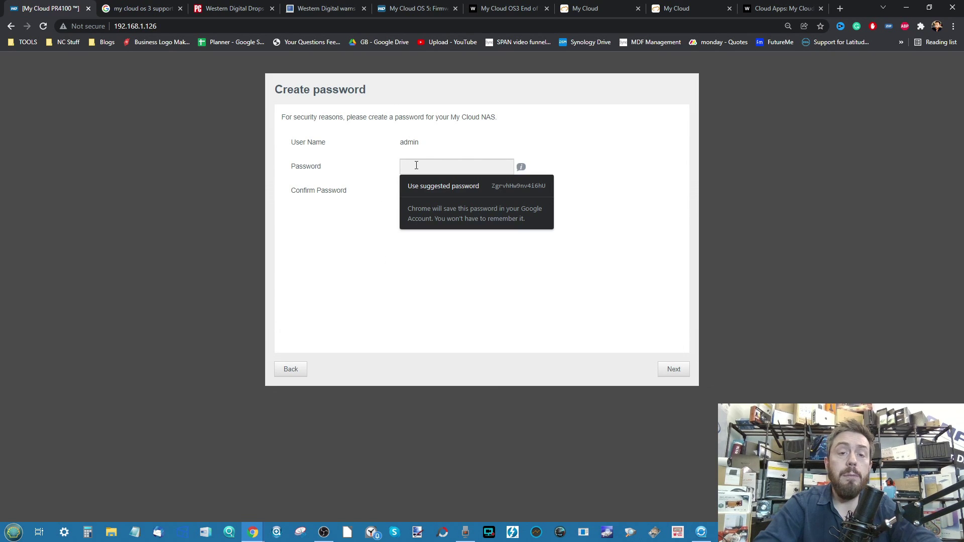
{"action": "double_click", "coordinate": [340, 230]}
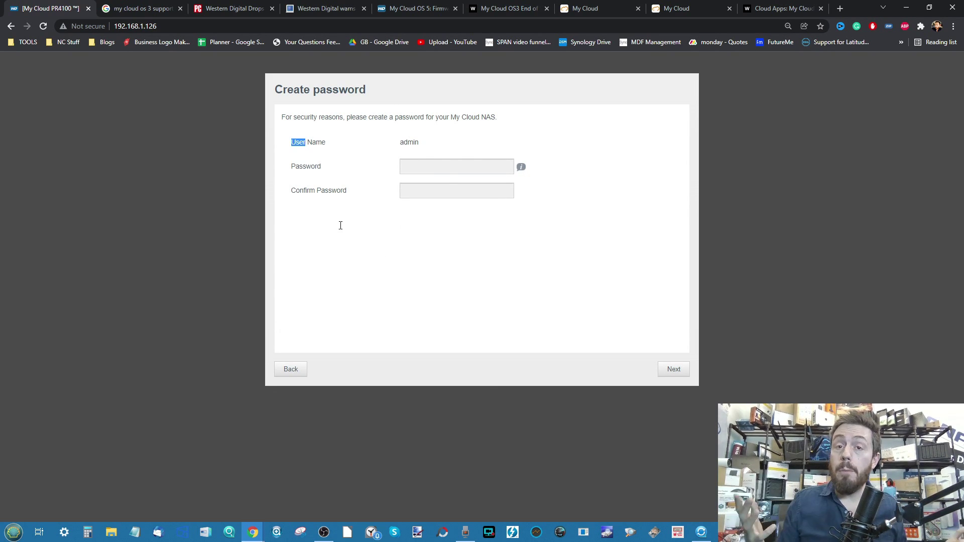
{"action": "left_click", "coordinate": [497, 166]}
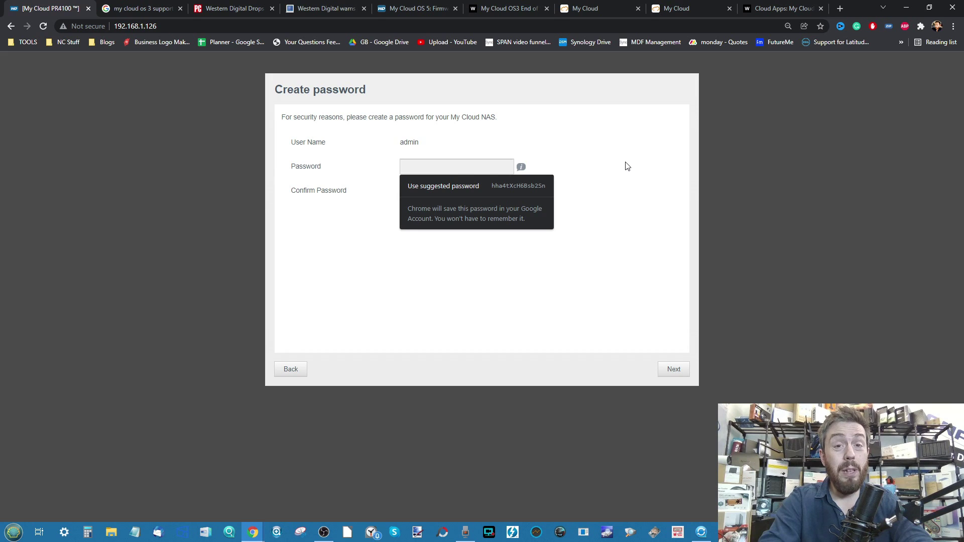
{"action": "type", "text": "•••••••"}
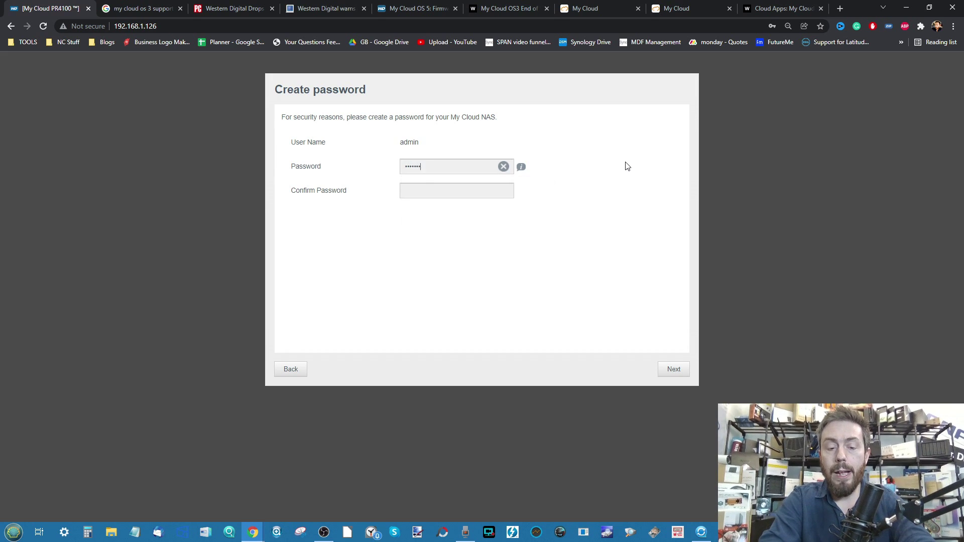
{"action": "type", "text": "•"}
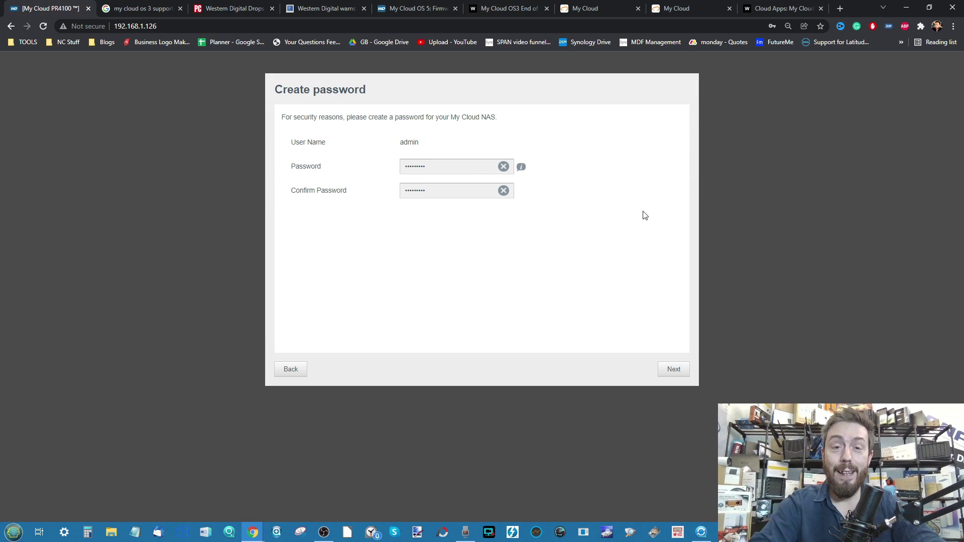
{"action": "left_click", "coordinate": [676, 376]}
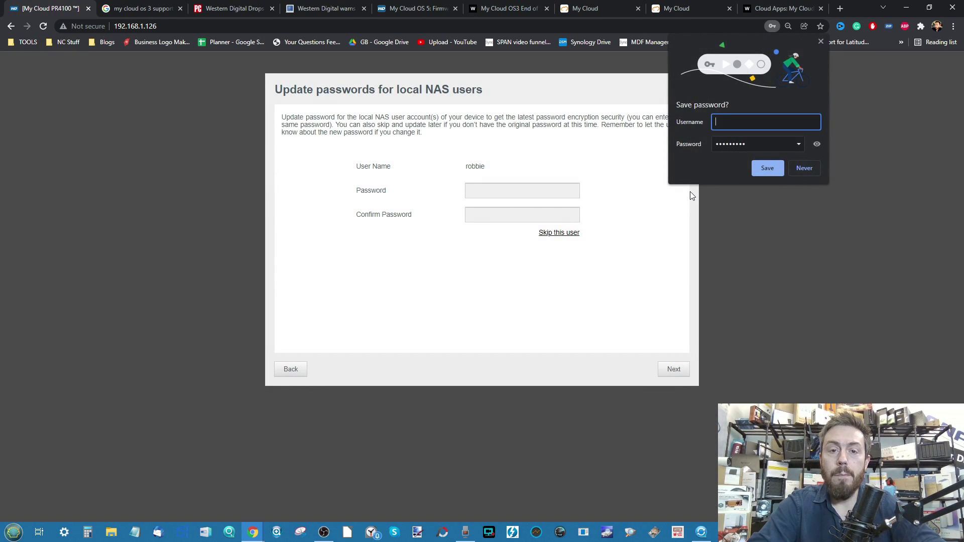
Decline saving the password, skip the local user password update, and keep the London time zone.
{"action": "left_click", "coordinate": [806, 169]}
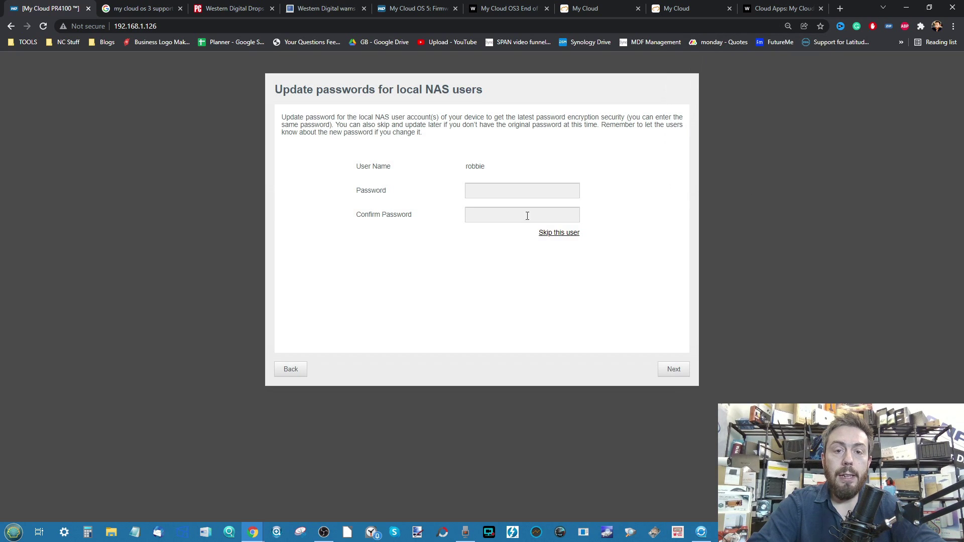
{"action": "left_click", "coordinate": [560, 233]}
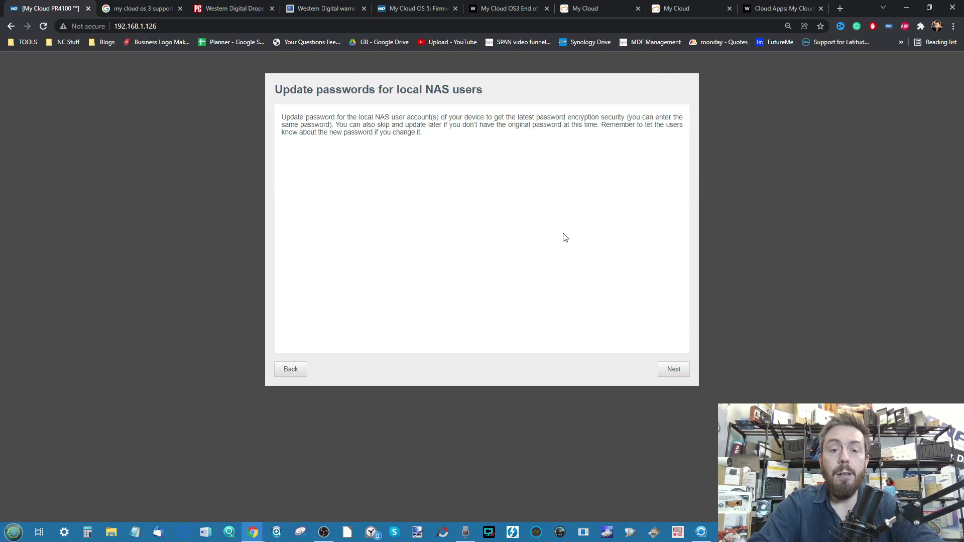
{"action": "left_click", "coordinate": [678, 367]}
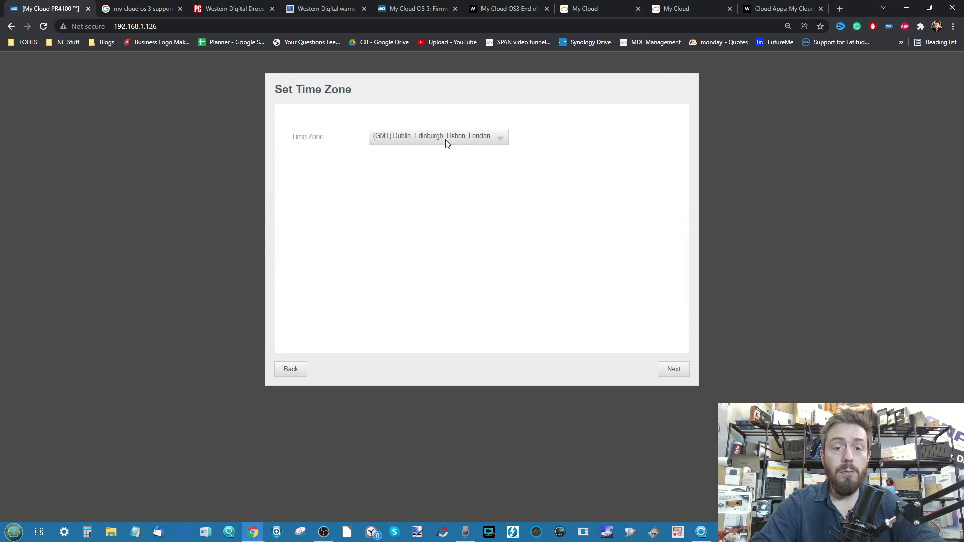
{"action": "left_click", "coordinate": [665, 370]}
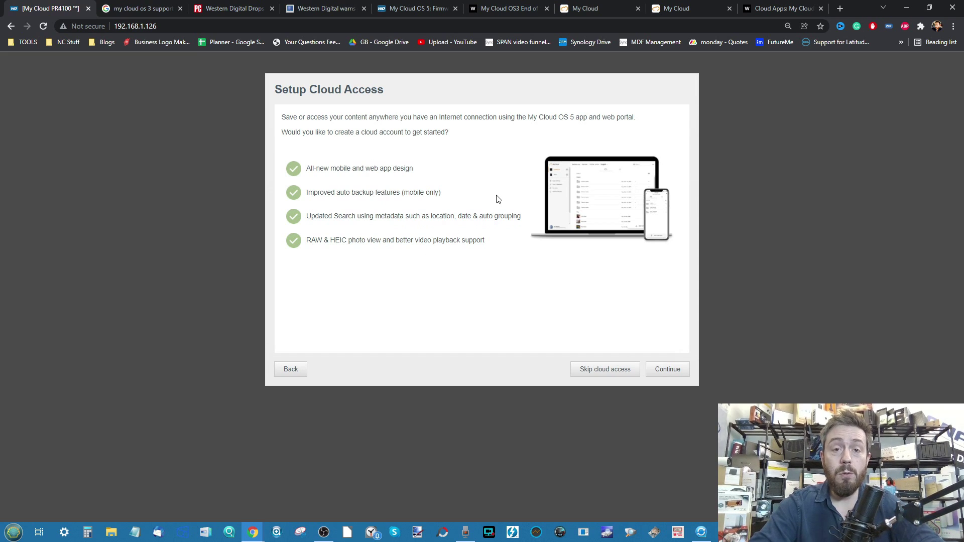
Skip cloud account creation, decline analytics sharing, and finish the migration wizard.
{"action": "left_click", "coordinate": [653, 369]}
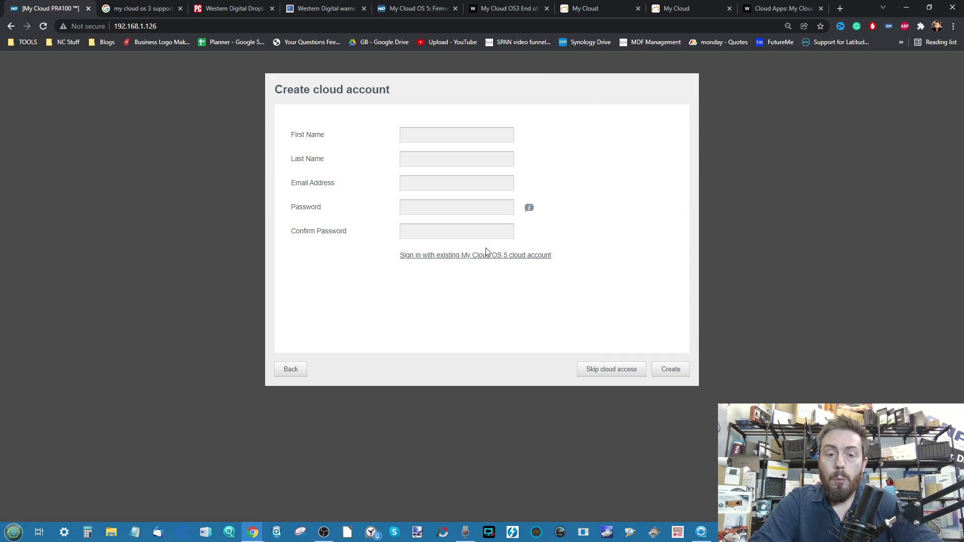
{"action": "left_click", "coordinate": [604, 370]}
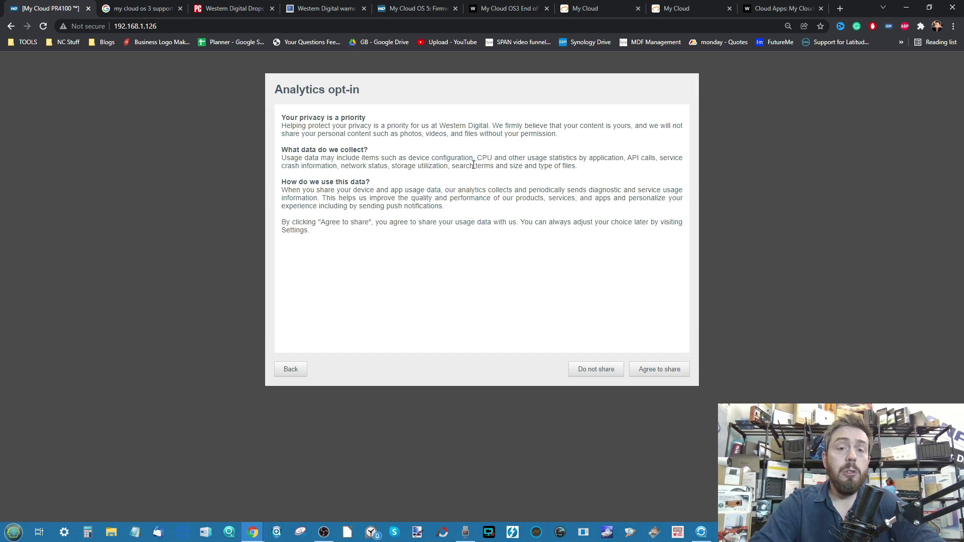
{"action": "left_click", "coordinate": [612, 369]}
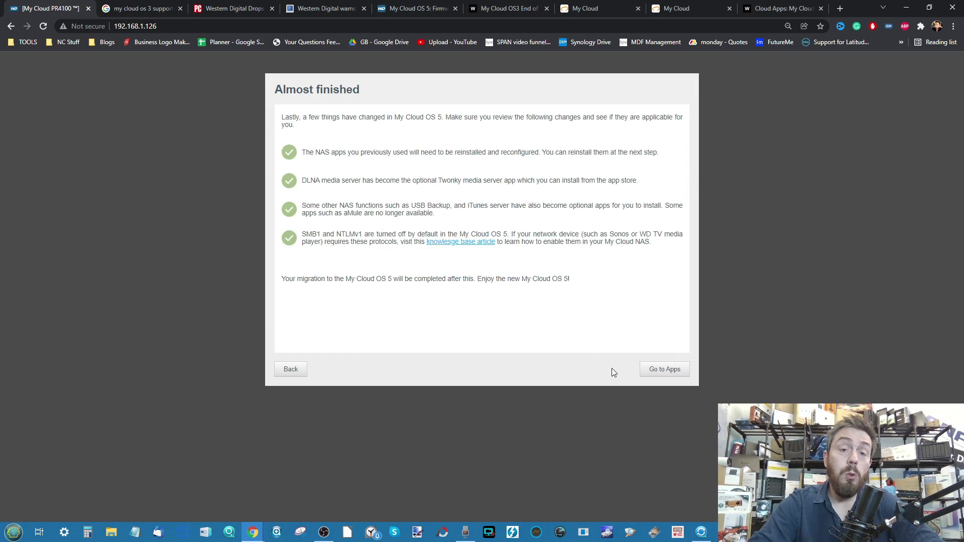
{"action": "left_click", "coordinate": [657, 370]}
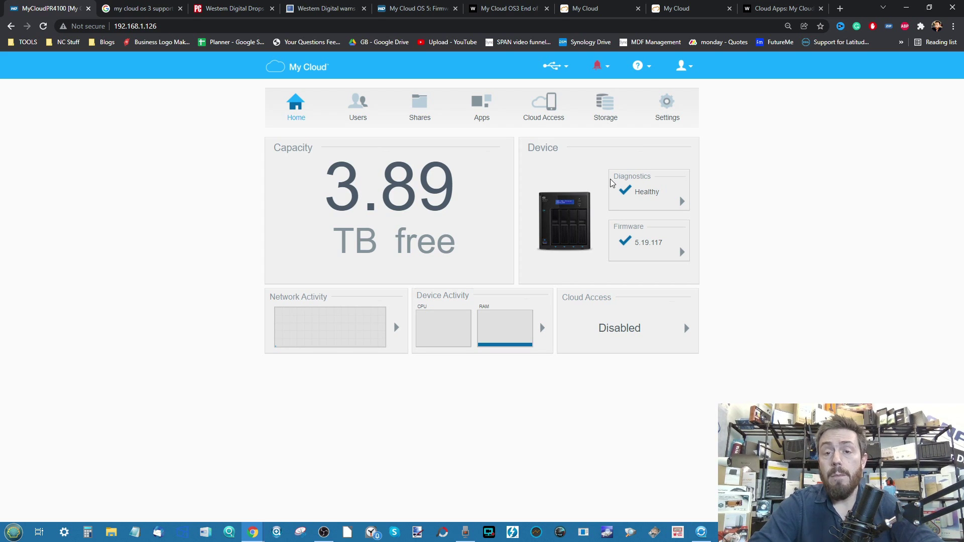
Browse the Apps page cards, including twonky needing reinstall and Plex.
{"action": "left_click", "coordinate": [485, 111]}
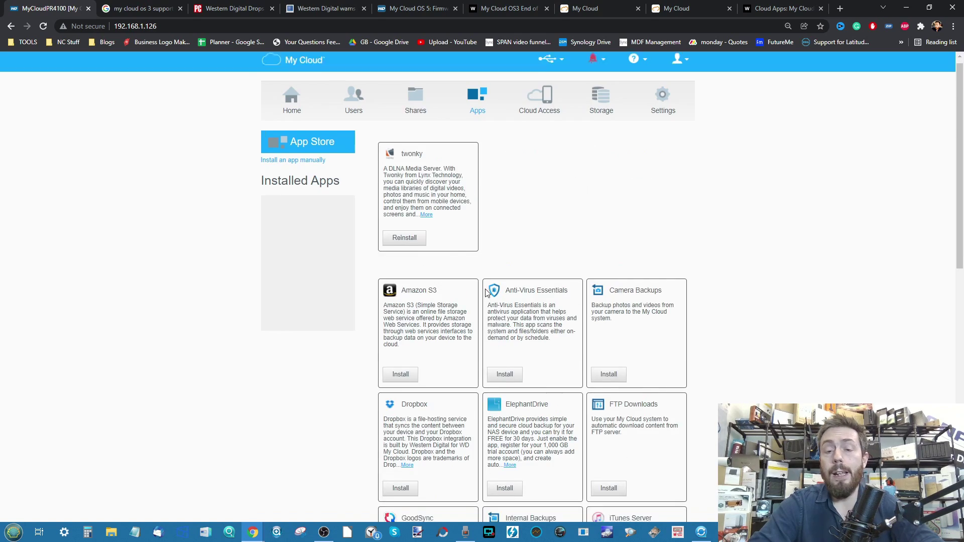
{"action": "scroll", "coordinate": [486, 293], "scroll_direction": "down", "scroll_amount": 10}
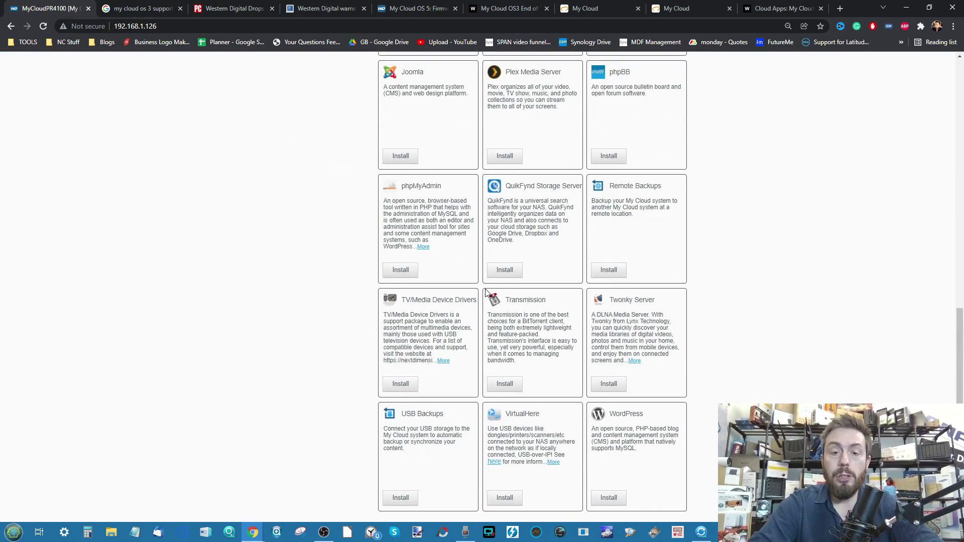
{"action": "scroll", "coordinate": [566, 356], "scroll_direction": "up", "scroll_amount": 7}
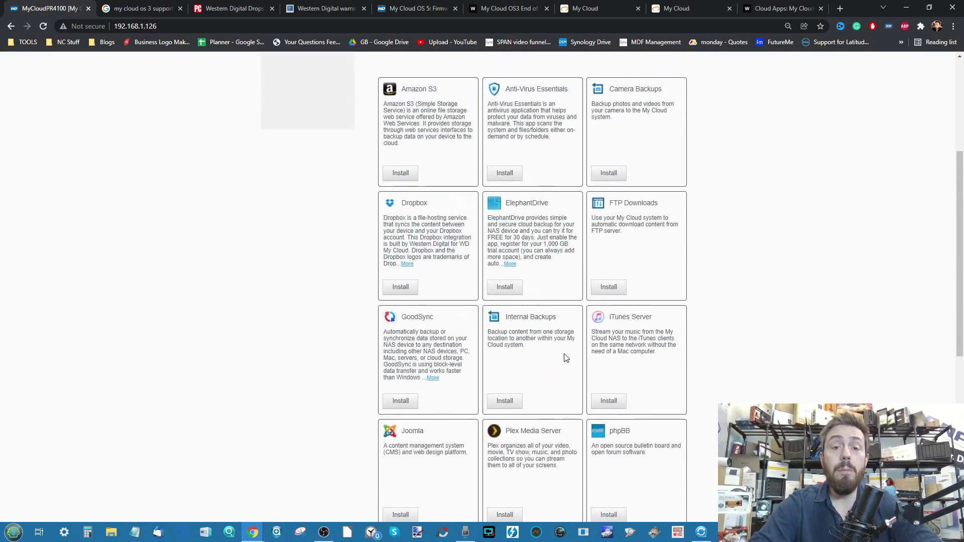
{"action": "scroll", "coordinate": [566, 358], "scroll_direction": "up", "scroll_amount": 4}
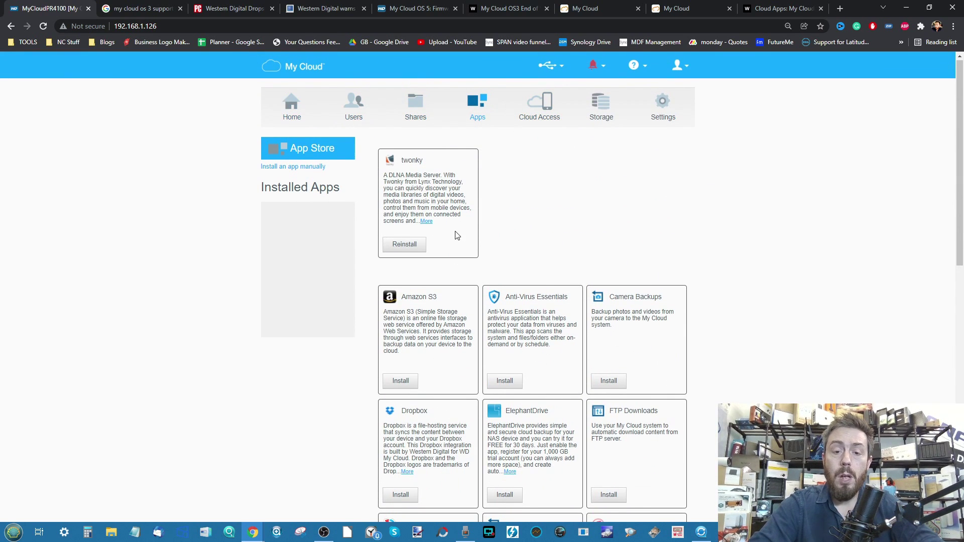
Visit the Shares, Users and Home sections, then bring up the General settings page.
{"action": "left_click", "coordinate": [413, 104]}
{"action": "left_click", "coordinate": [360, 108]}
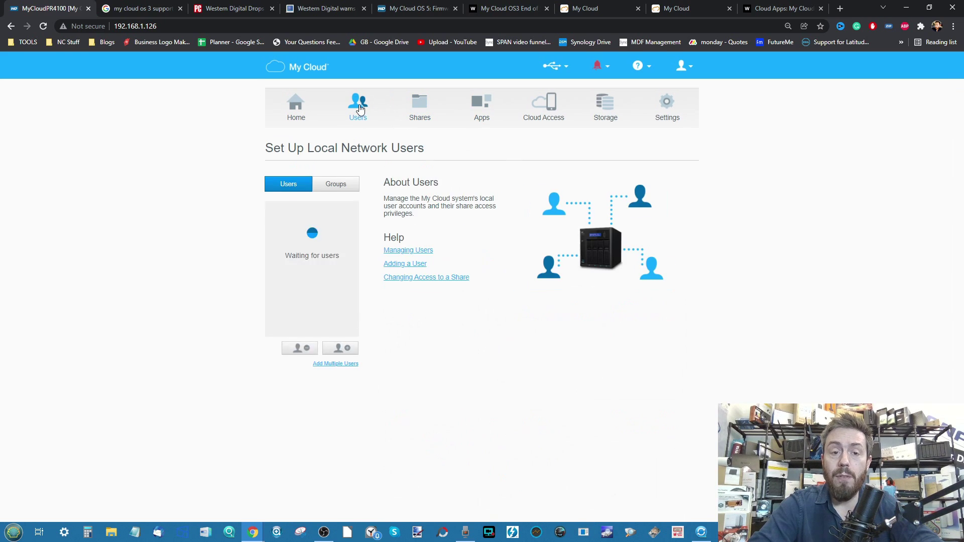
{"action": "left_click", "coordinate": [292, 120]}
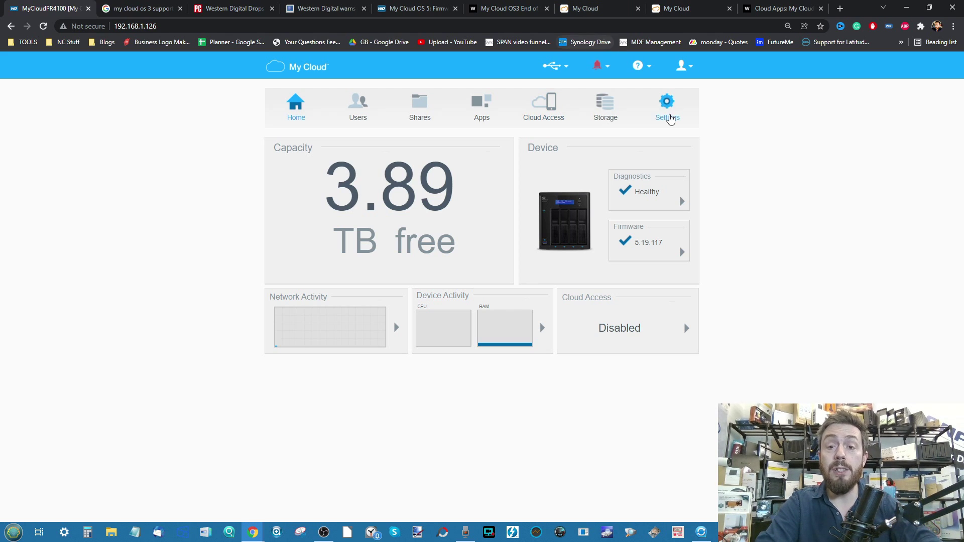
{"action": "left_click", "coordinate": [669, 117]}
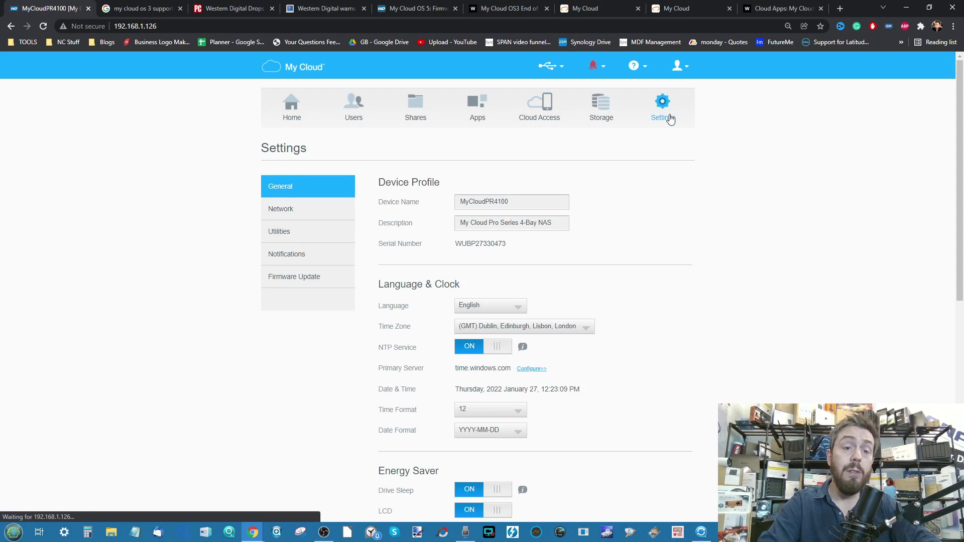